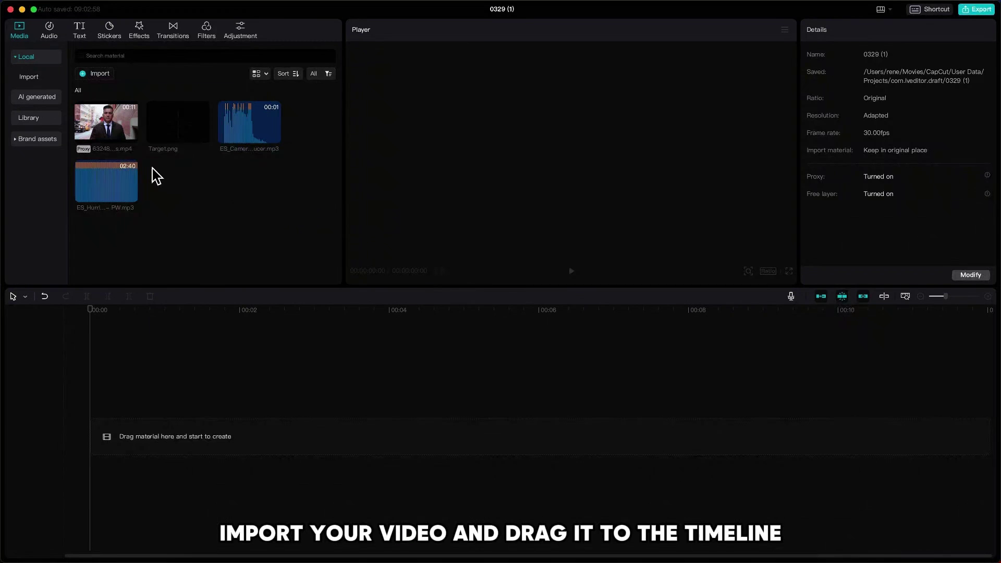
Step: Drag the street video of the man in a suit from Media onto the timeline
drag(114, 148, 99, 438)
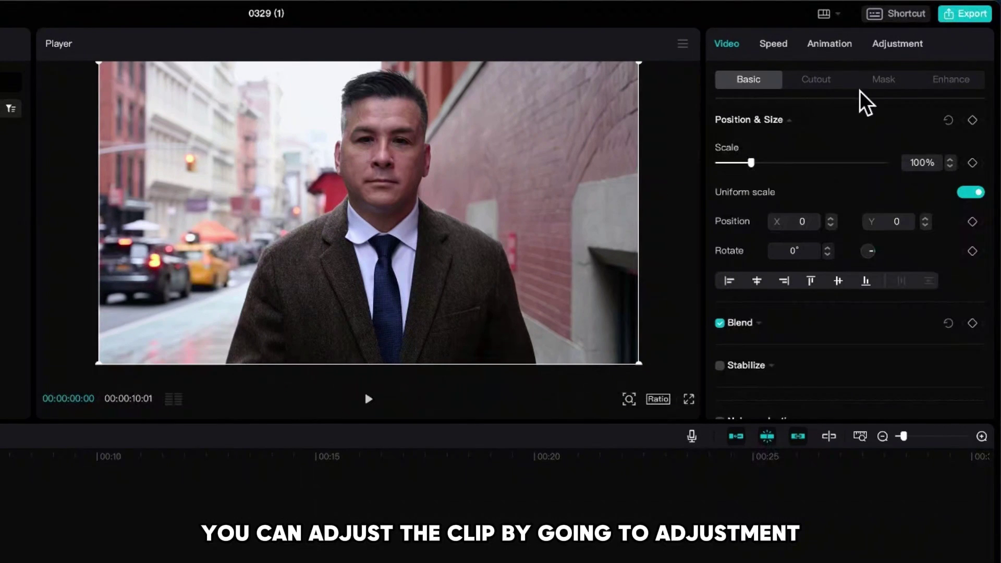
Step: Cool and darken the clip: Temp -13, Hue -12, Brightness about -10, Contrast -5
click(892, 45)
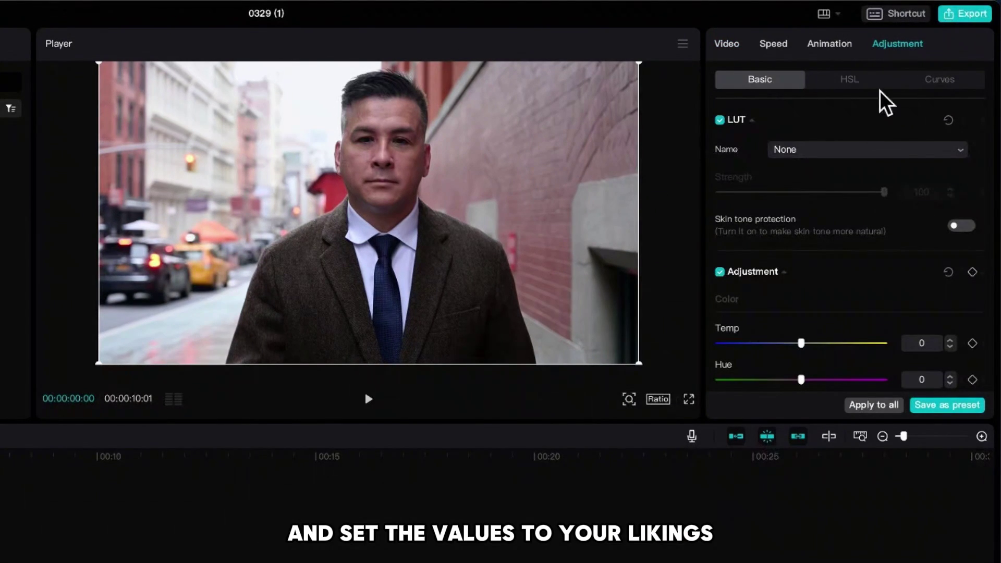
scroll(849, 307, down, 5)
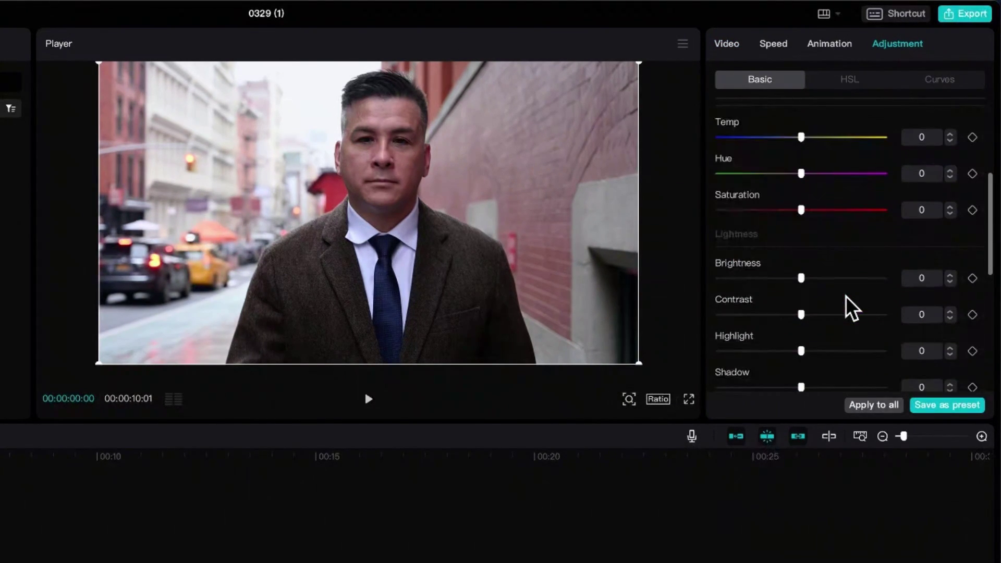
click(798, 137)
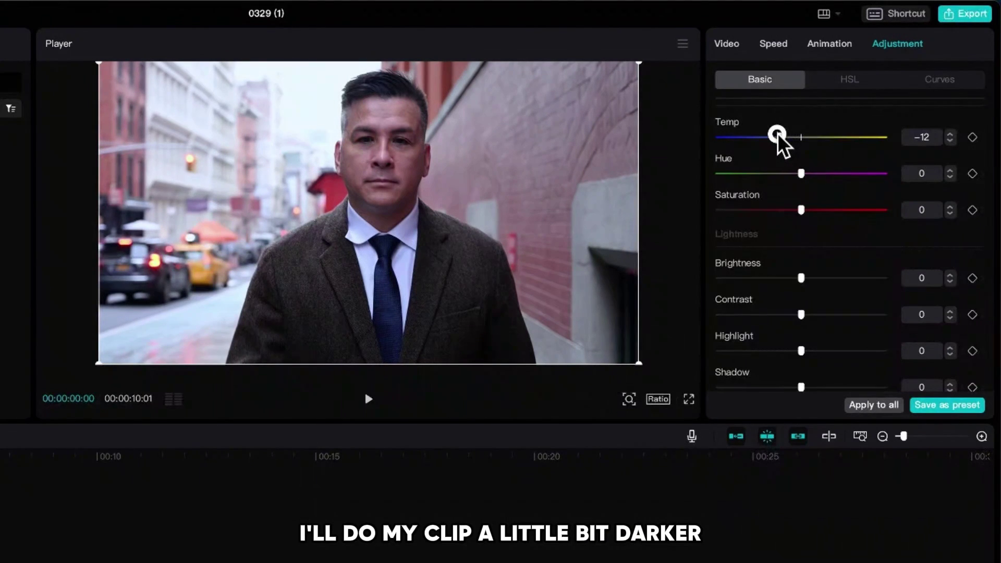
click(802, 174)
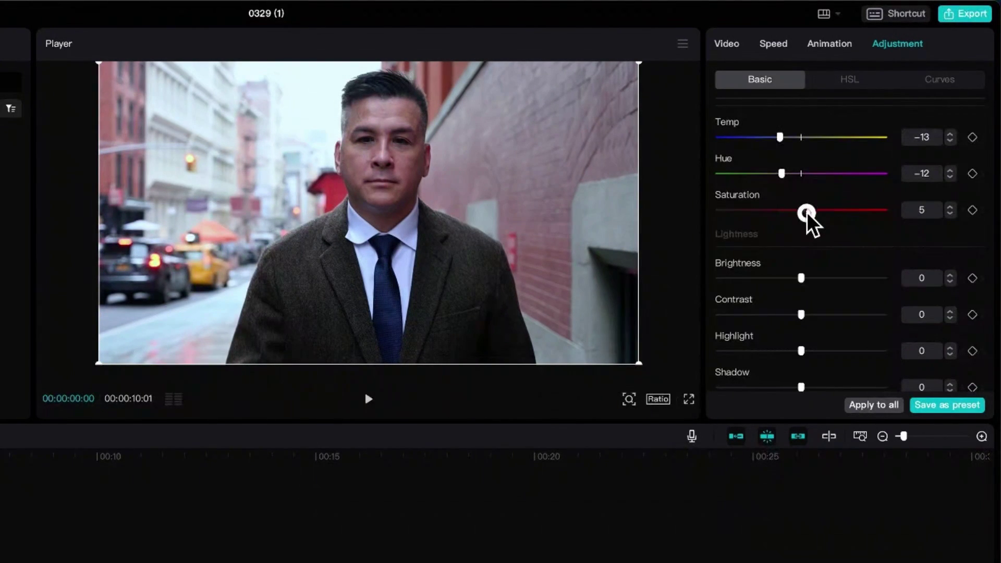
drag(801, 278, 780, 277)
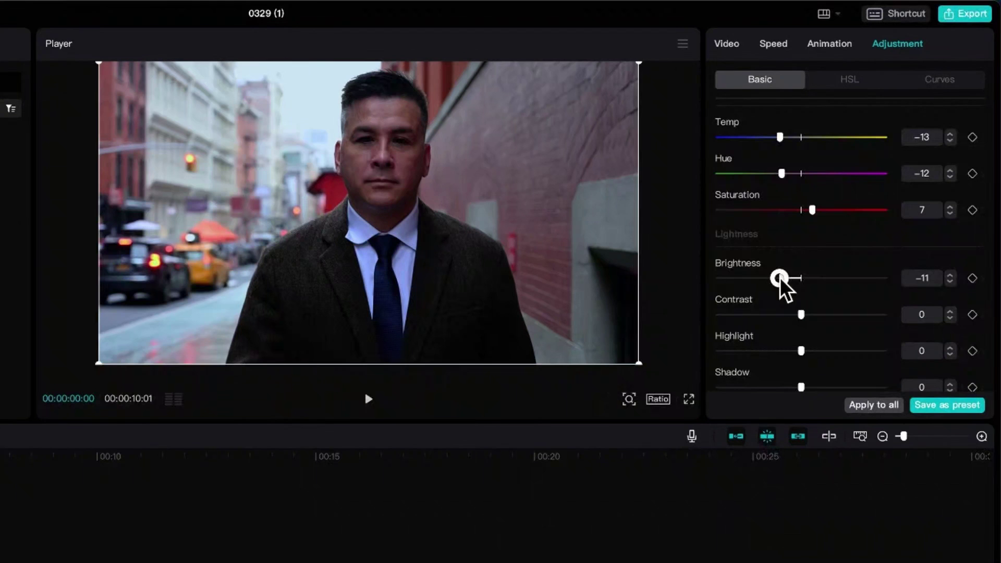
click(949, 274)
drag(824, 316, 789, 319)
Step: Add sharpening and a vignette, then fine-tune the lightness sliders
scroll(798, 320, down, 5)
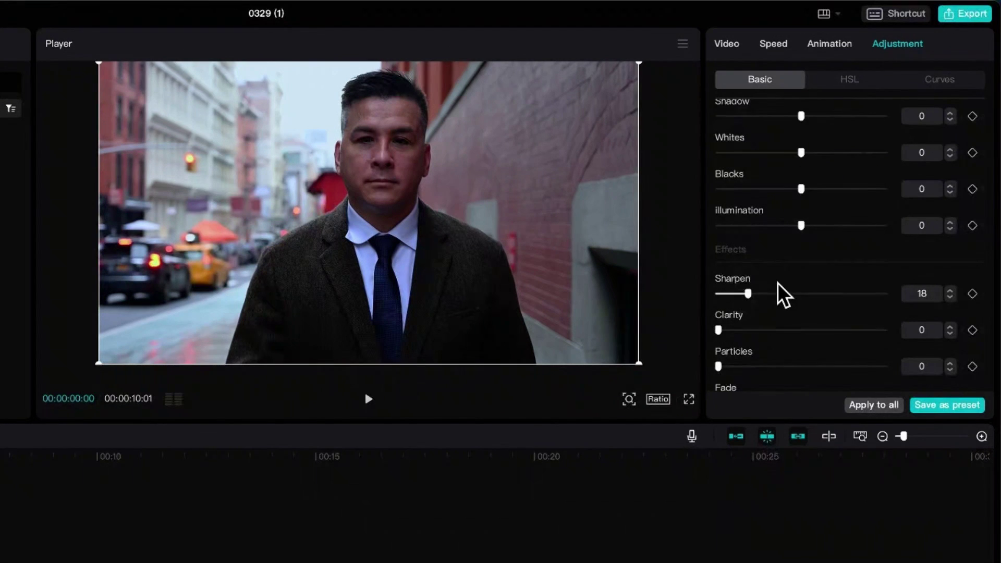
scroll(783, 294, down, 2)
drag(801, 382, 824, 383)
scroll(811, 319, up, 8)
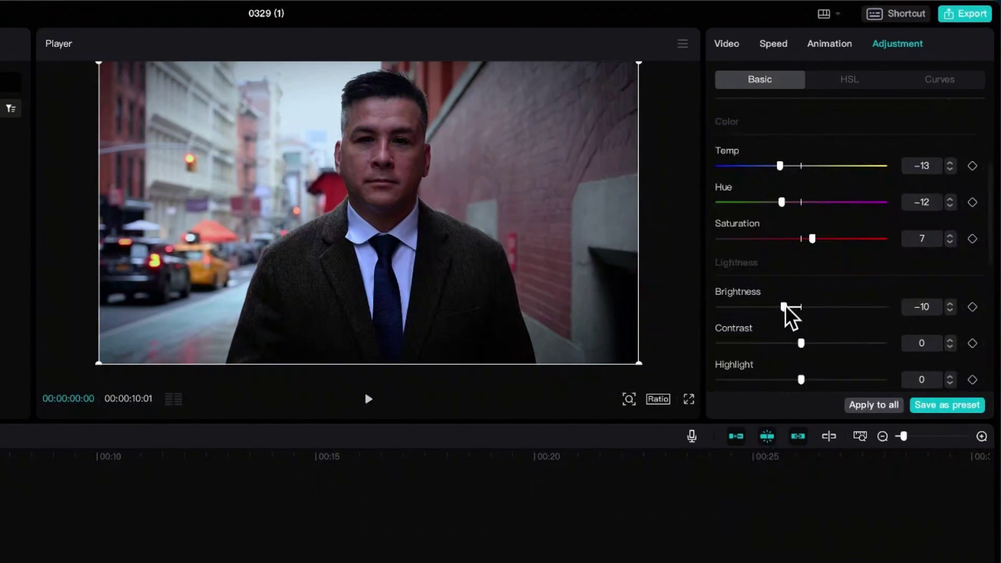
drag(778, 307, 770, 308)
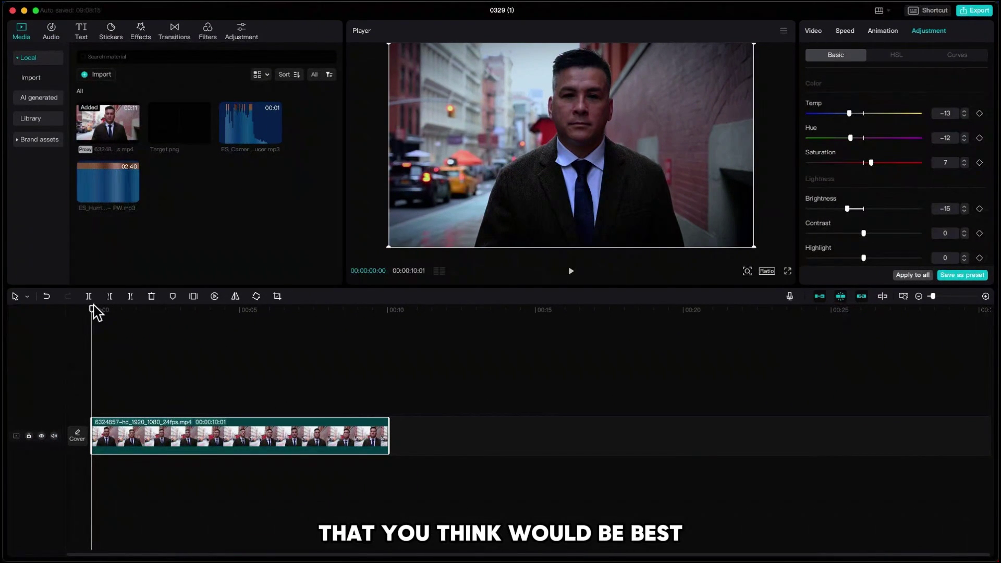
Step: Freeze the frame at about 3 s and paste a copy of the Freeze clip above it
drag(95, 313, 203, 304)
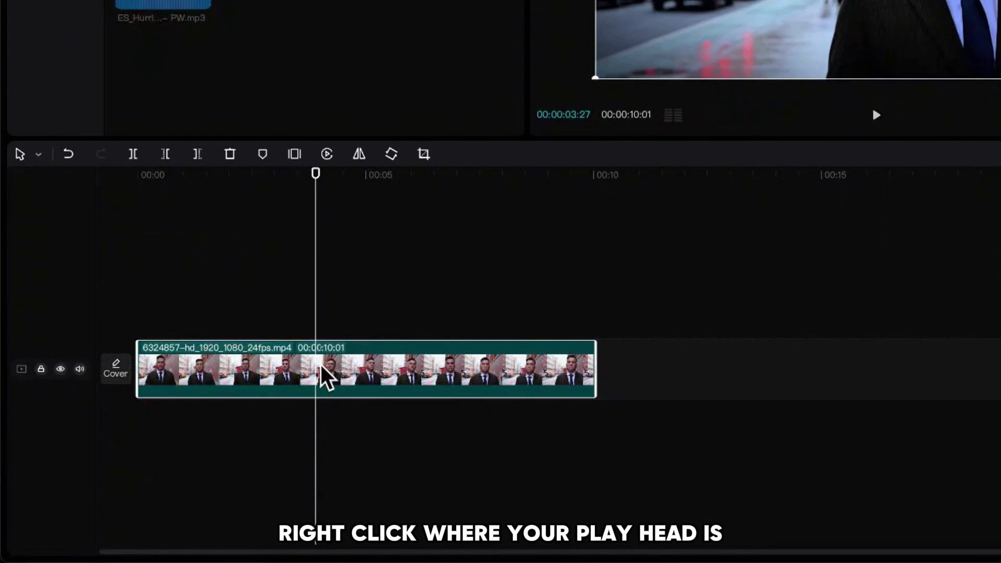
right_click(317, 362)
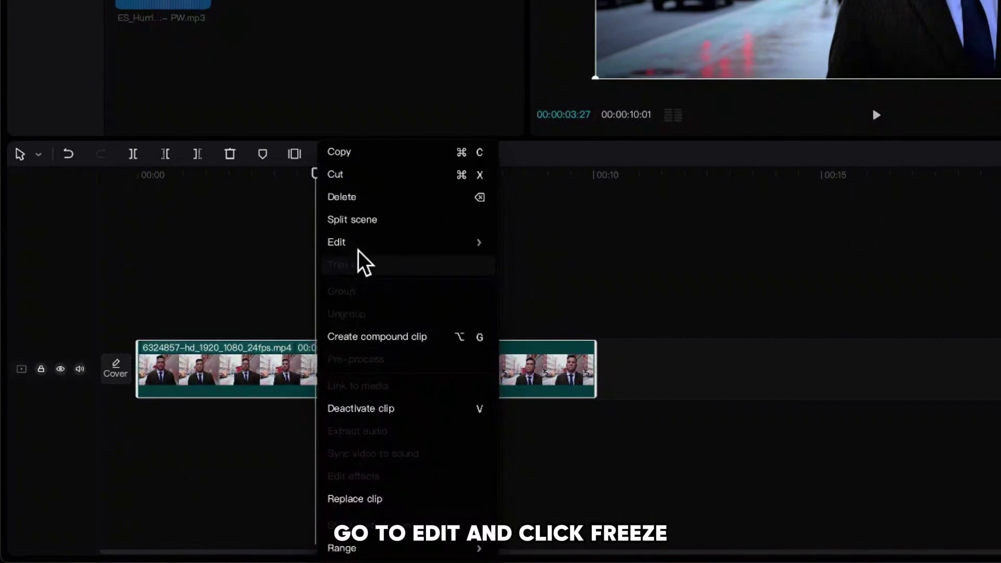
mouse_move(360, 246)
click(521, 241)
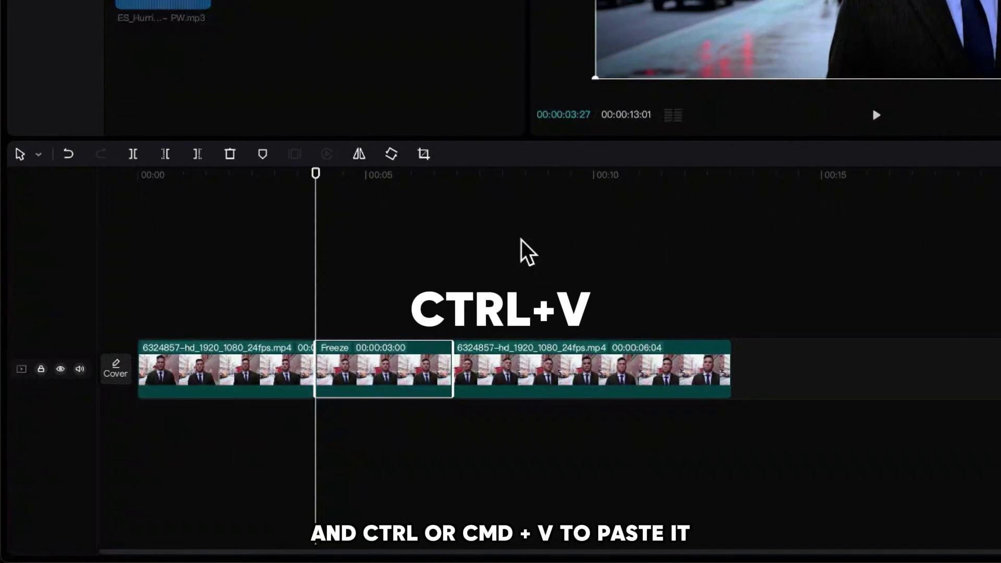
key(ctrl+v)
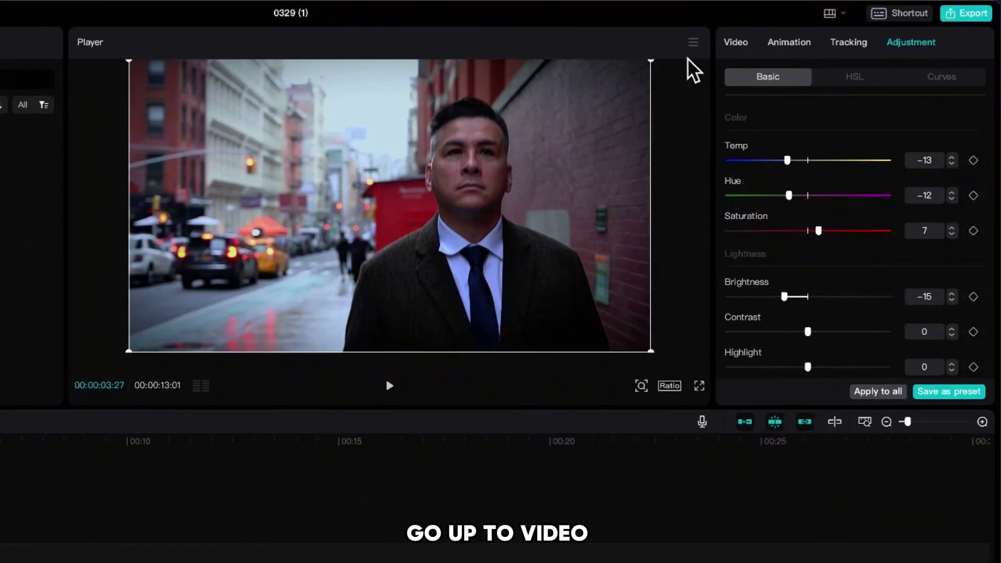
Step: Auto cut out the man on the upper freeze clip with a Straight stroke outline
click(732, 42)
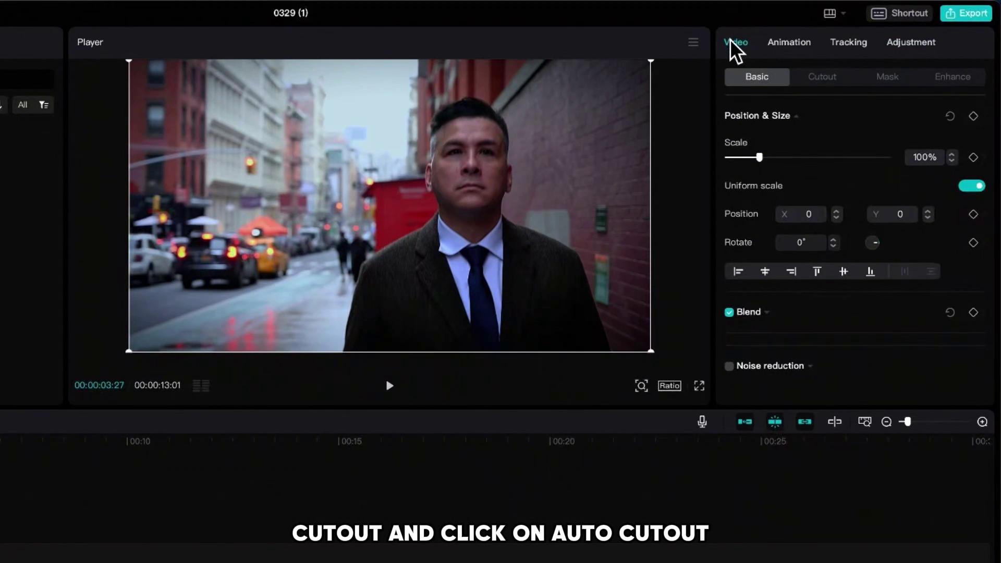
click(819, 78)
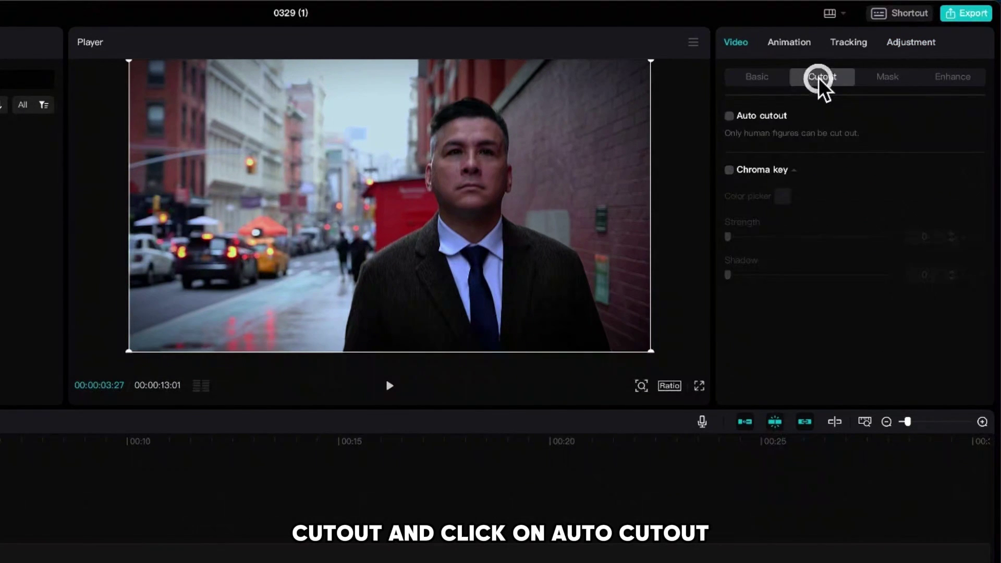
click(729, 117)
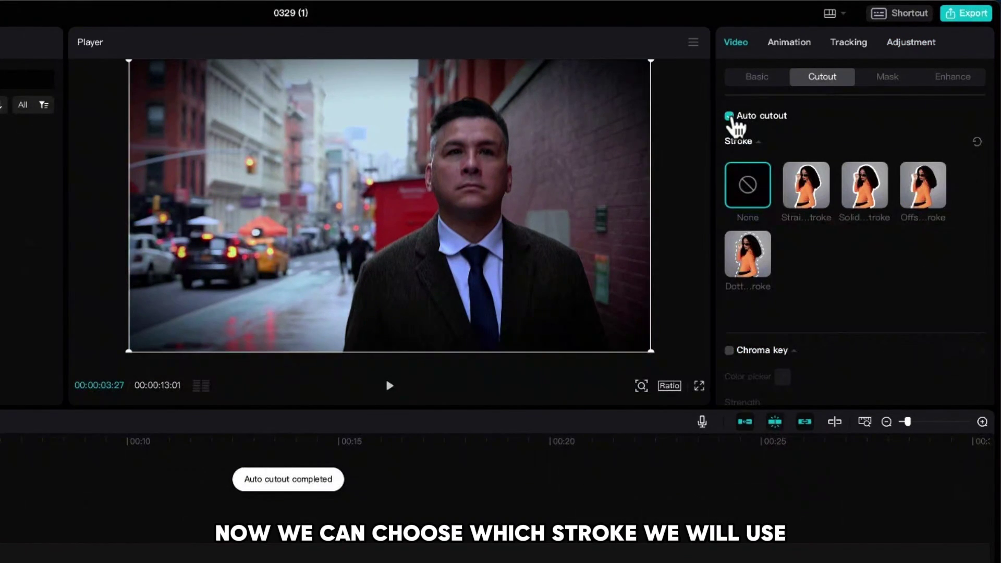
click(808, 189)
click(864, 187)
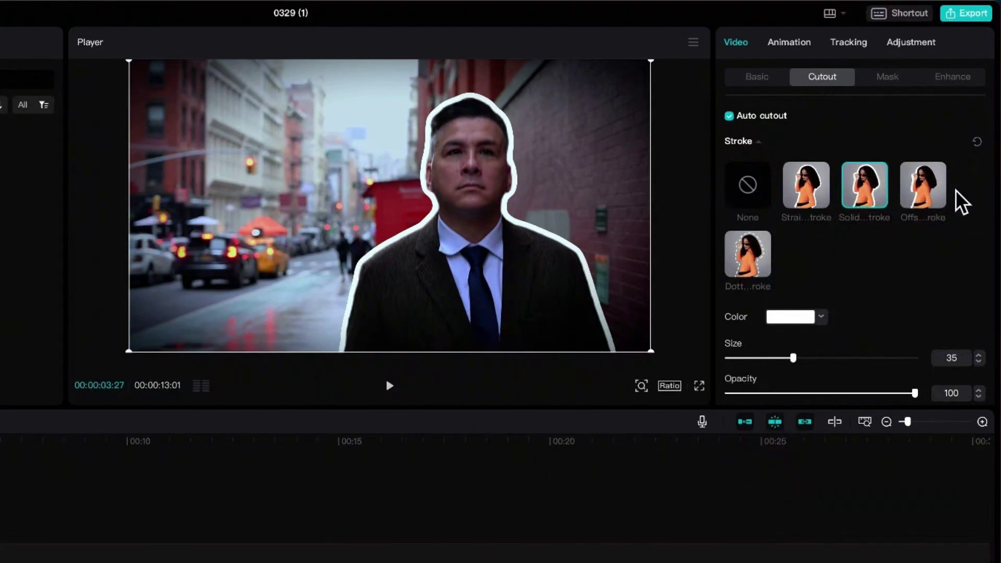
click(930, 194)
click(753, 254)
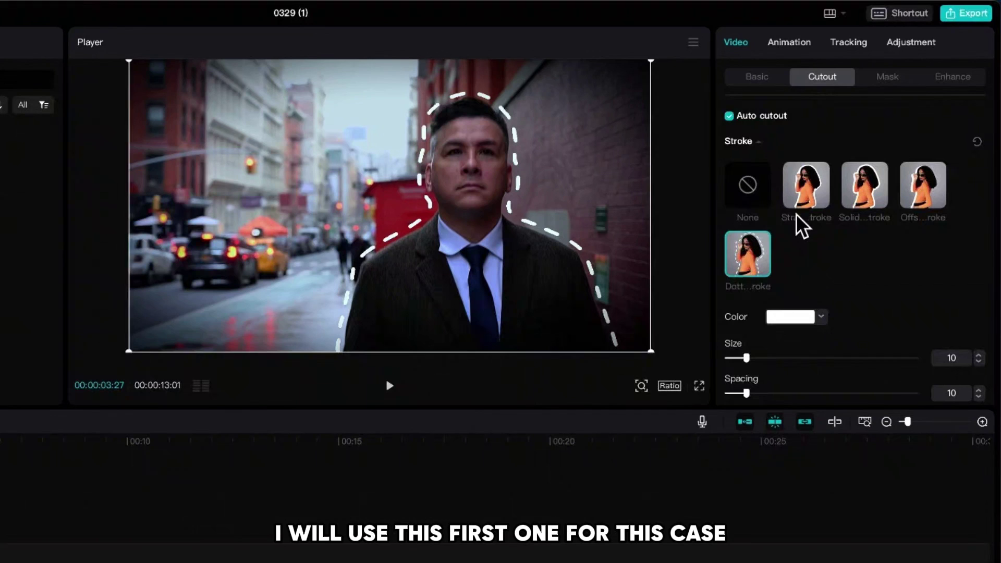
click(806, 192)
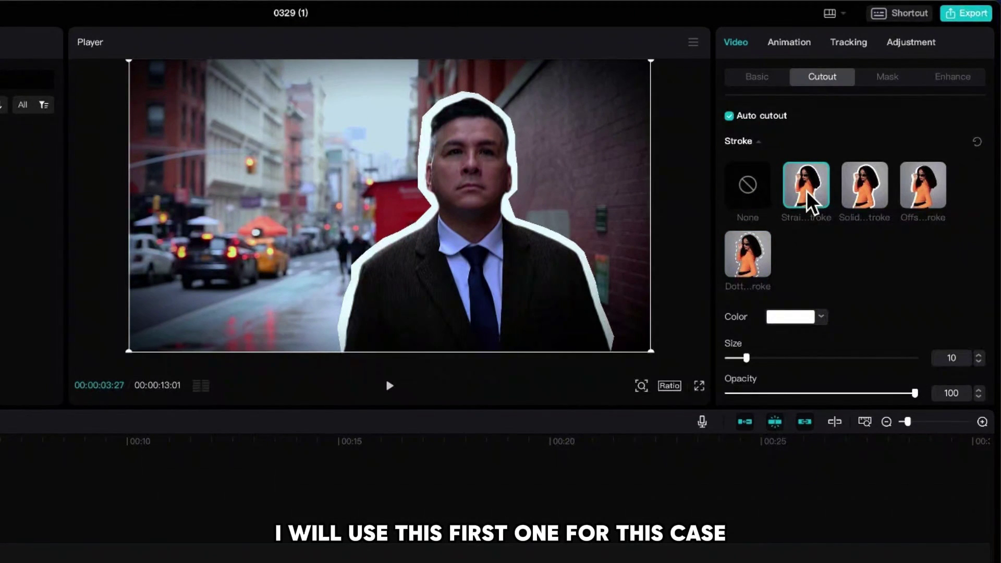
Step: Make the outline white, size 3, with lowered opacity
click(788, 317)
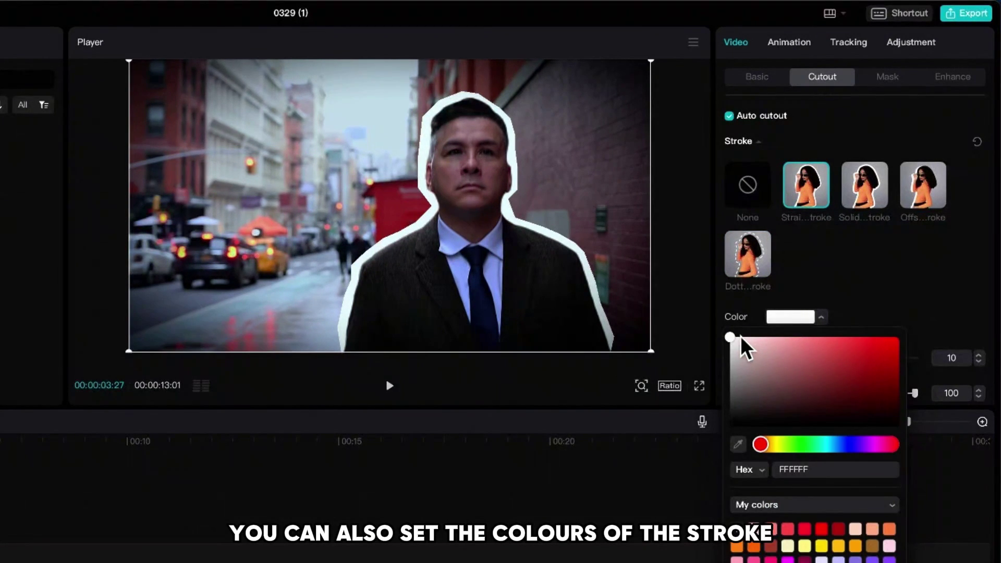
click(825, 361)
mouse_move(826, 362)
mouse_down()
mouse_move(791, 392)
mouse_move(720, 334)
mouse_up()
click(834, 262)
scroll(789, 286, down, 2)
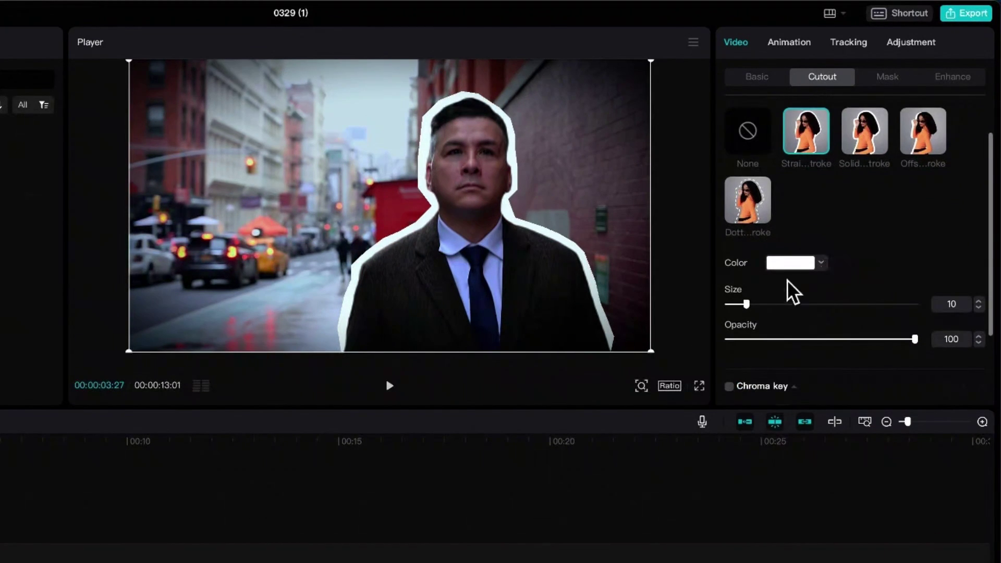
mouse_move(792, 307)
mouse_down()
mouse_move(827, 312)
mouse_move(733, 310)
mouse_up()
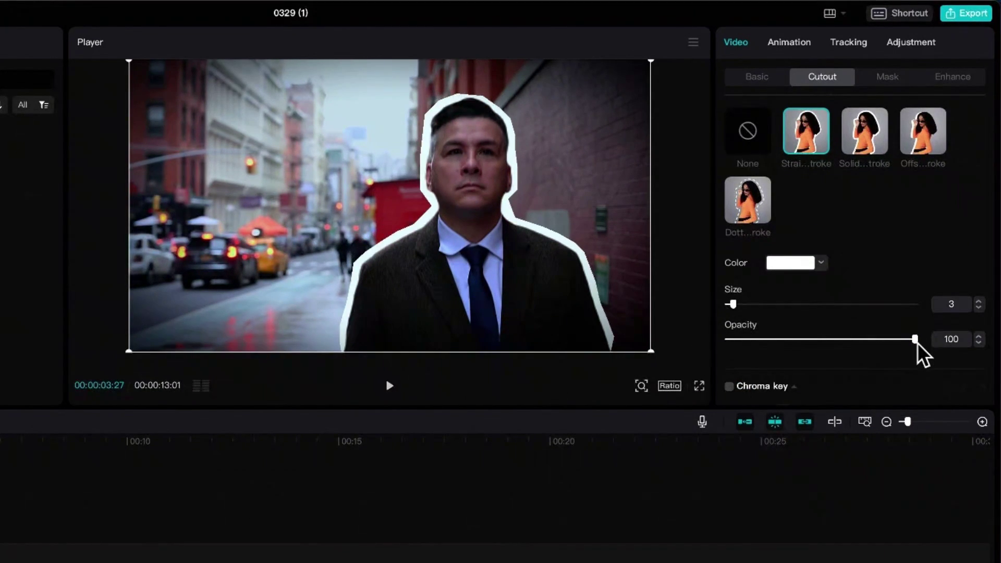
mouse_move(915, 339)
mouse_down()
mouse_move(757, 342)
mouse_move(920, 343)
mouse_up()
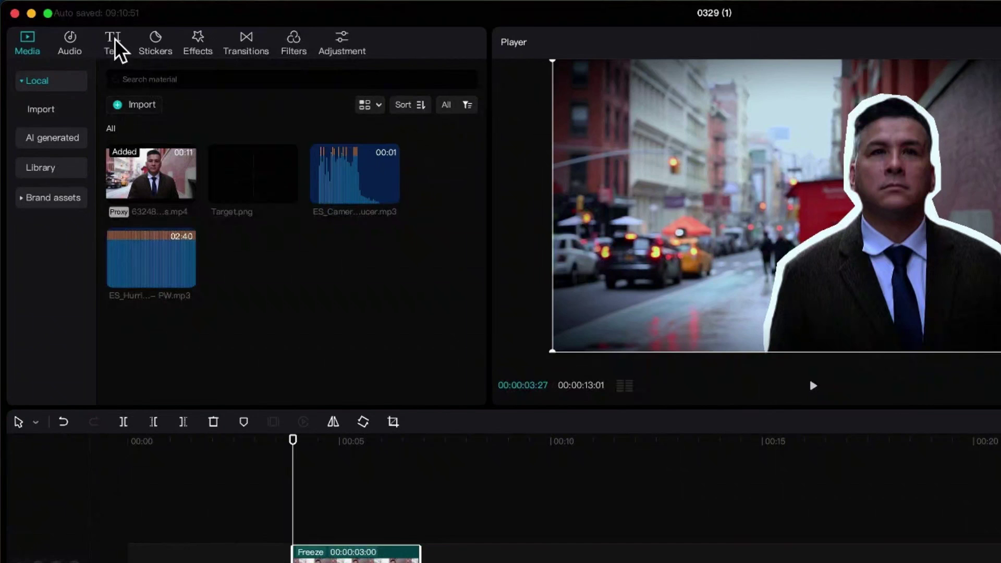
Step: Browse the Trending text templates down to The Moment title
click(114, 42)
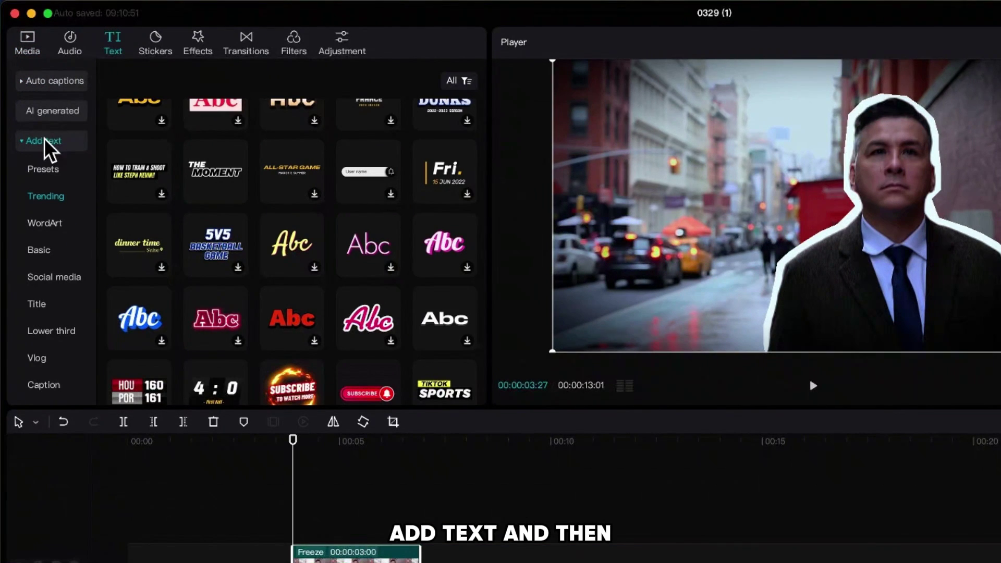
scroll(410, 224, down, 5)
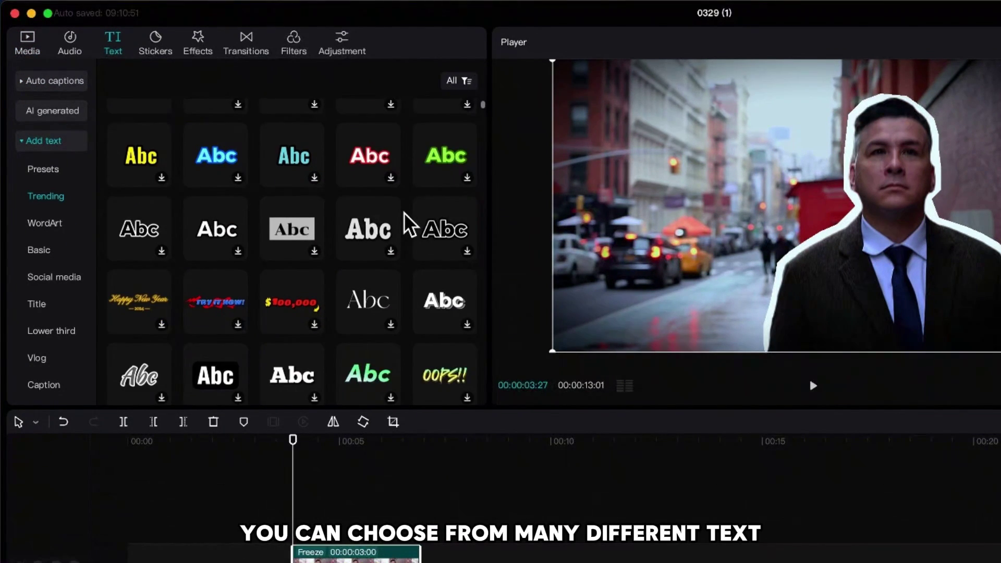
scroll(409, 225, down, 5)
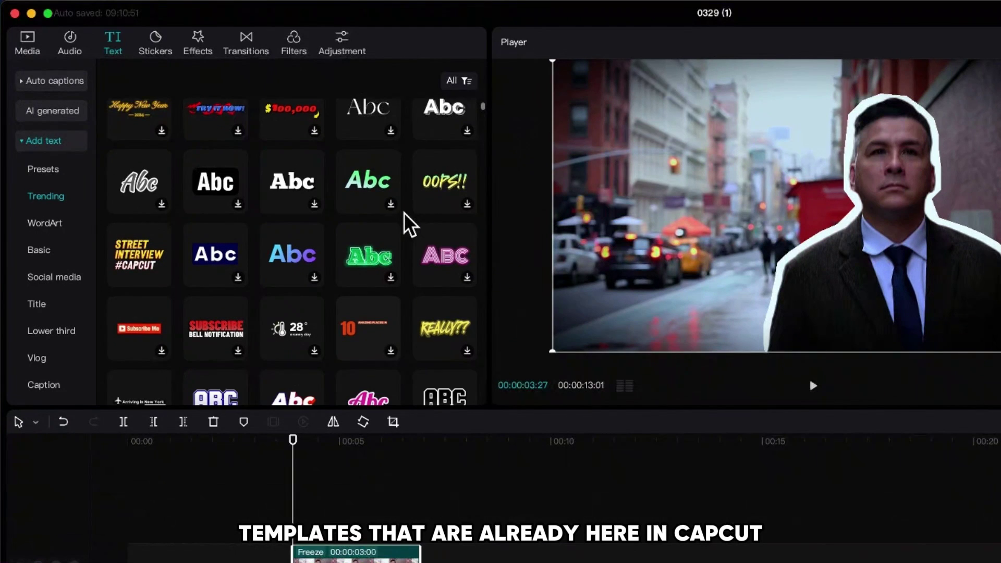
scroll(409, 225, down, 5)
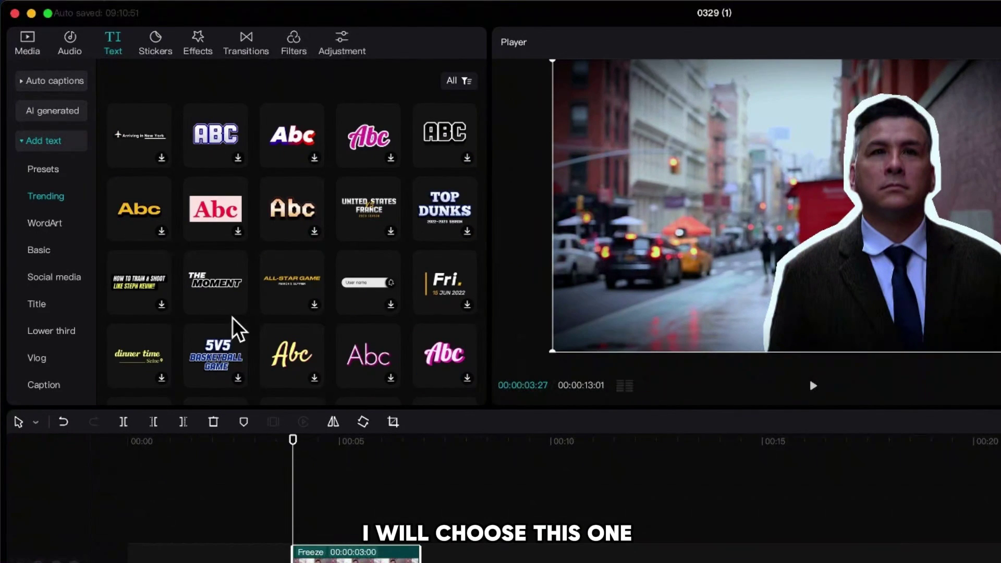
mouse_move(221, 307)
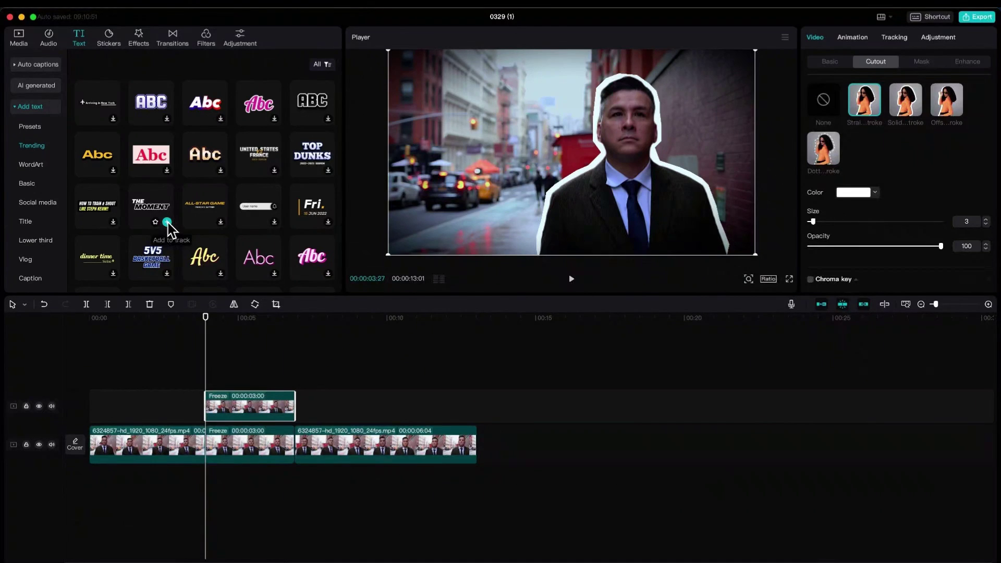
Step: Add The Moment template and change its text to 'No.1' and 'SUSPECT'
click(167, 222)
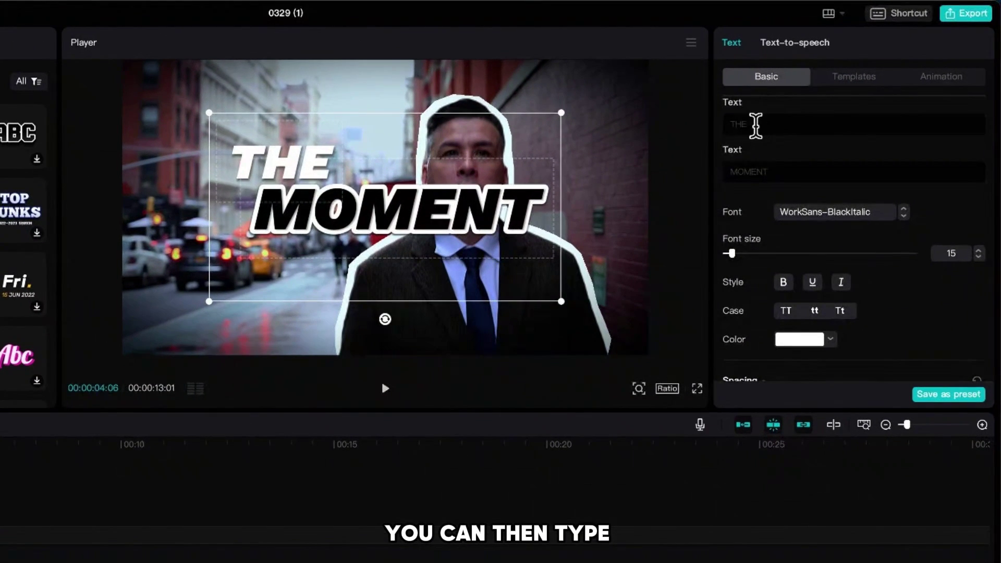
drag(751, 124, 725, 124)
text(No.1)
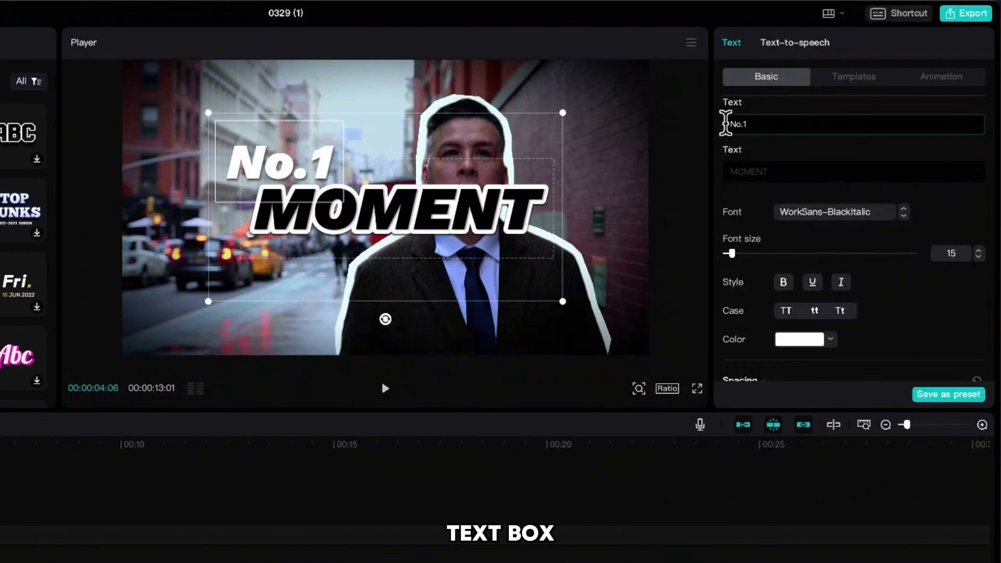
drag(773, 172, 724, 168)
text(SUSPECT)
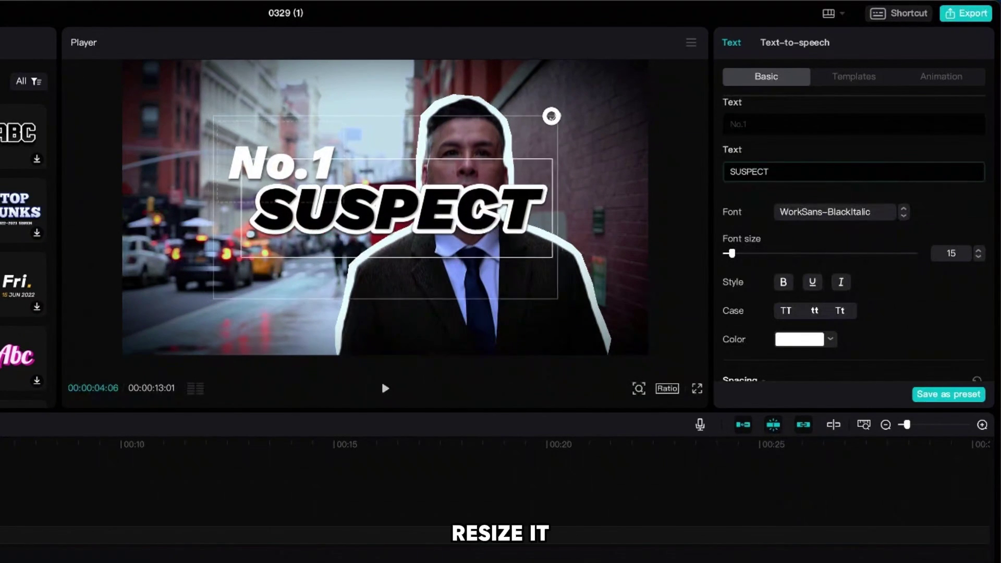
Step: Shrink, tilt and move the title onto the man's chest, then make it a compound clip
drag(552, 114, 520, 150)
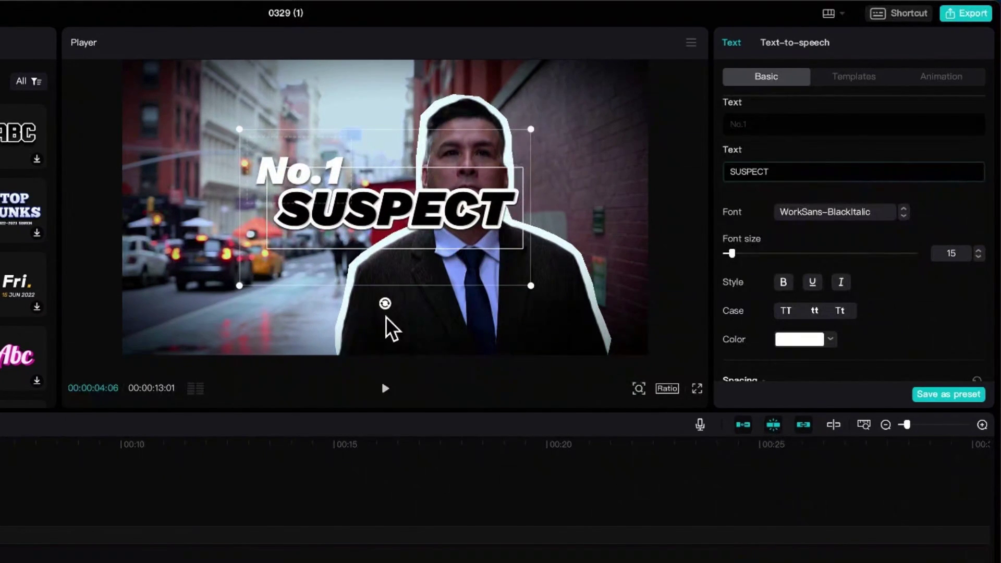
drag(384, 308, 392, 311)
drag(383, 206, 489, 280)
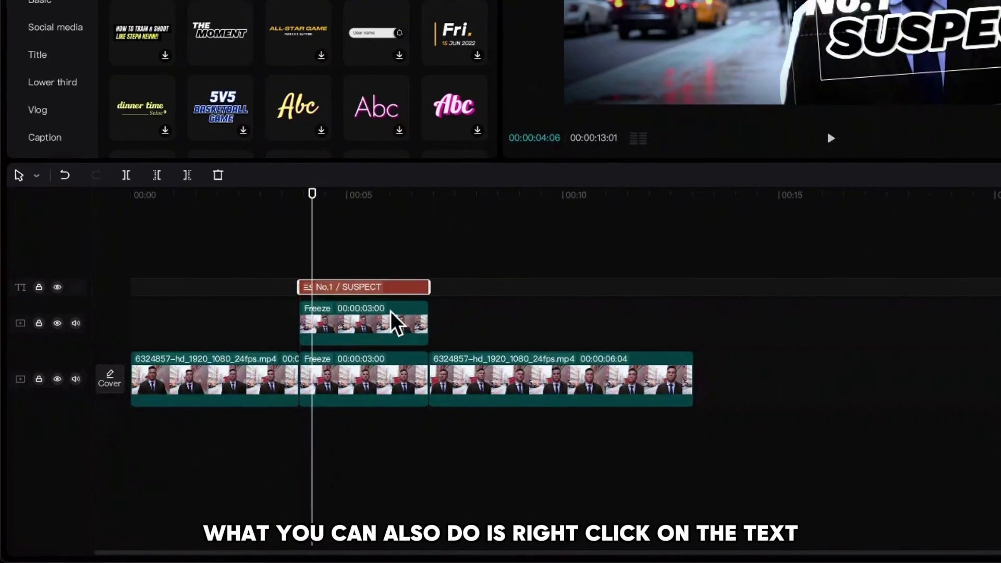
right_click(389, 287)
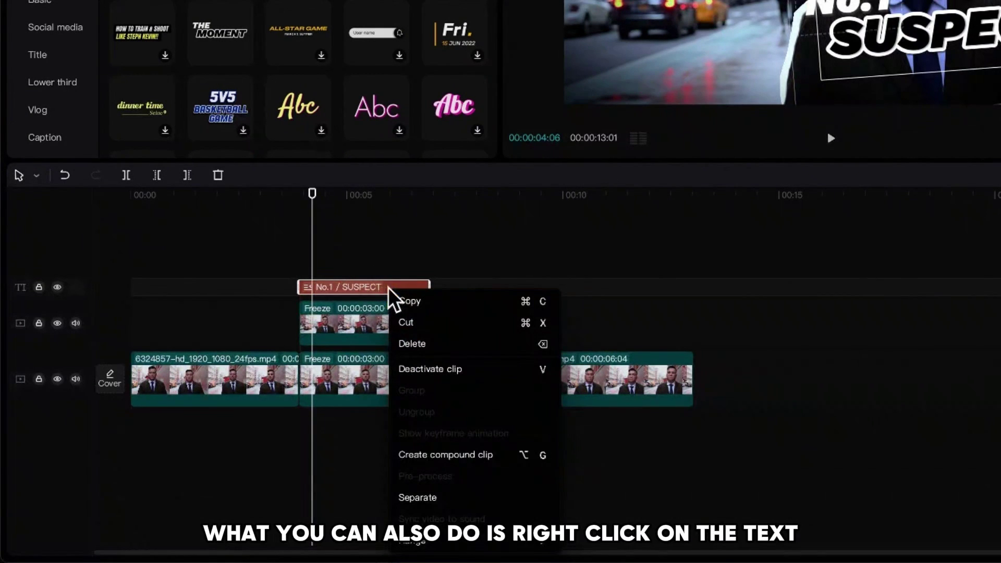
click(412, 455)
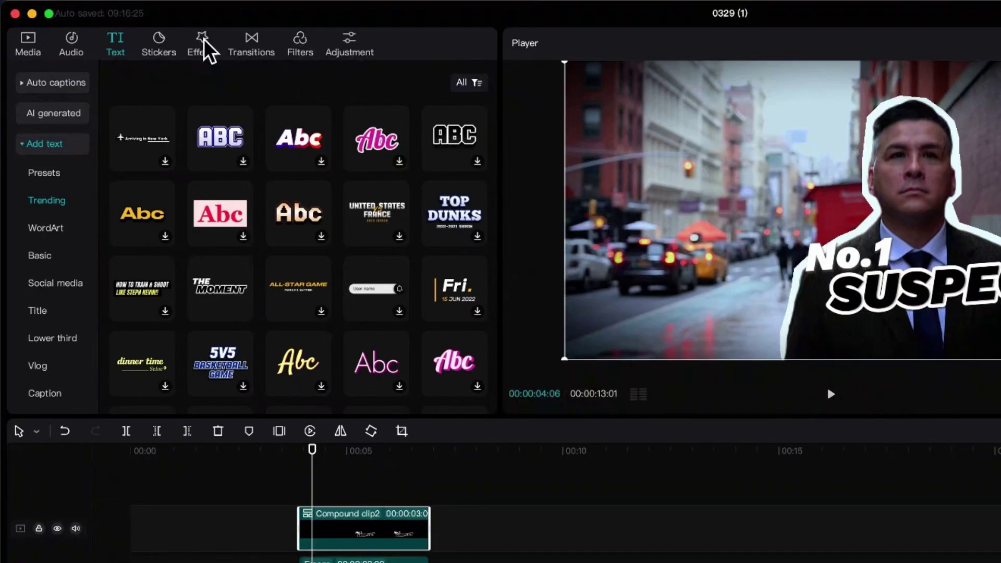
Step: Place Play Pendulum above the title compound clip with Twist 5, Strength 15, Speed 30
click(203, 41)
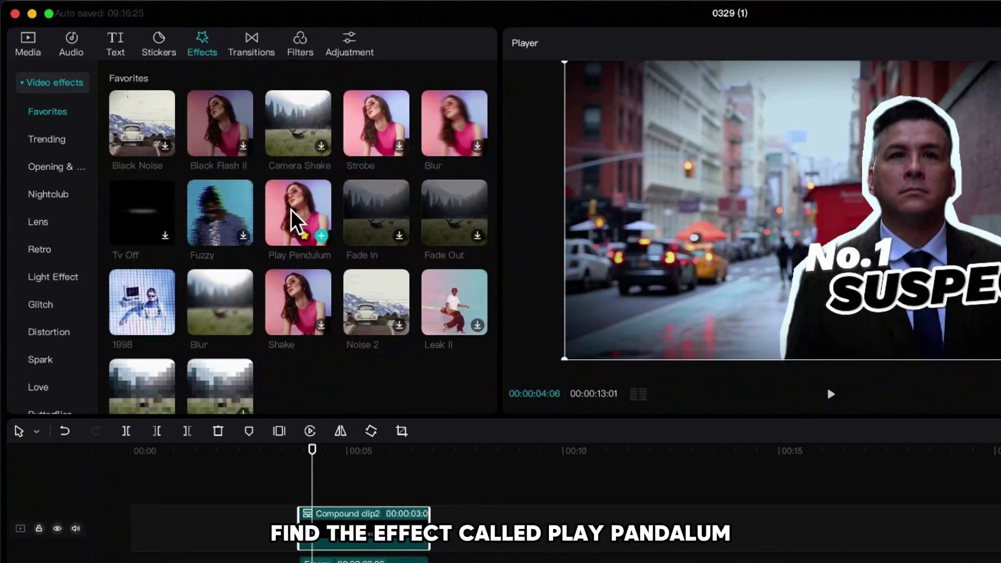
drag(295, 222, 316, 522)
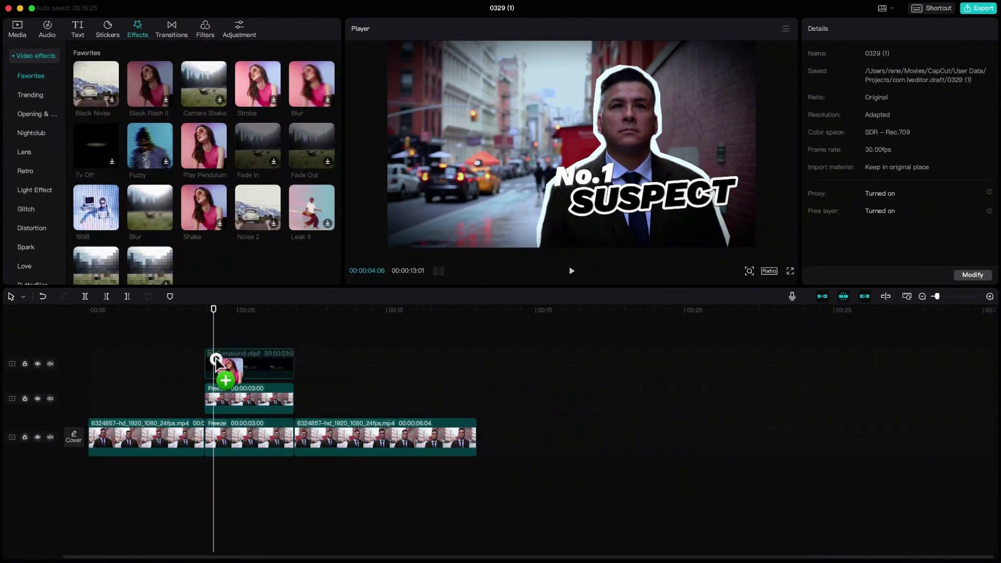
drag(216, 360, 206, 362)
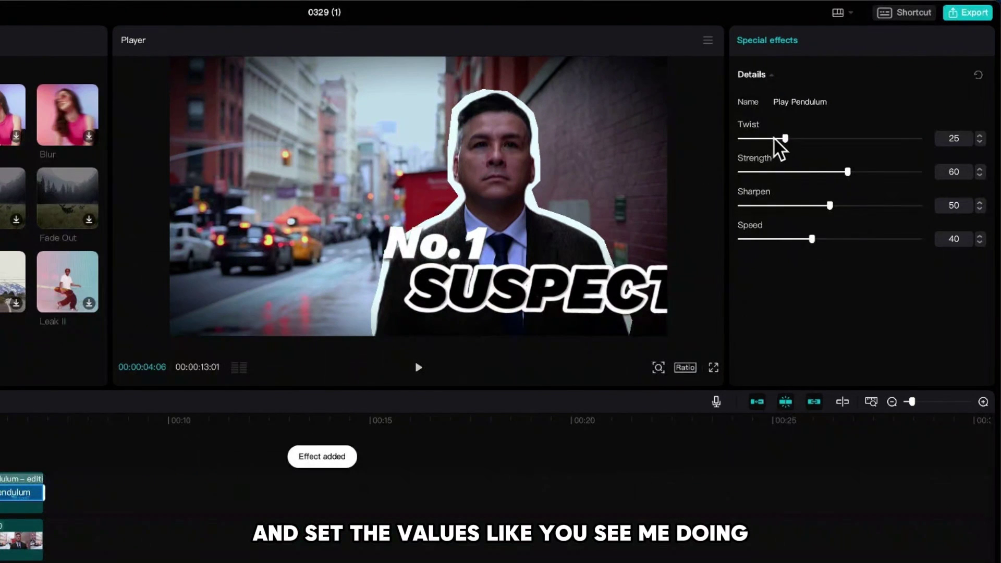
drag(785, 138, 768, 137)
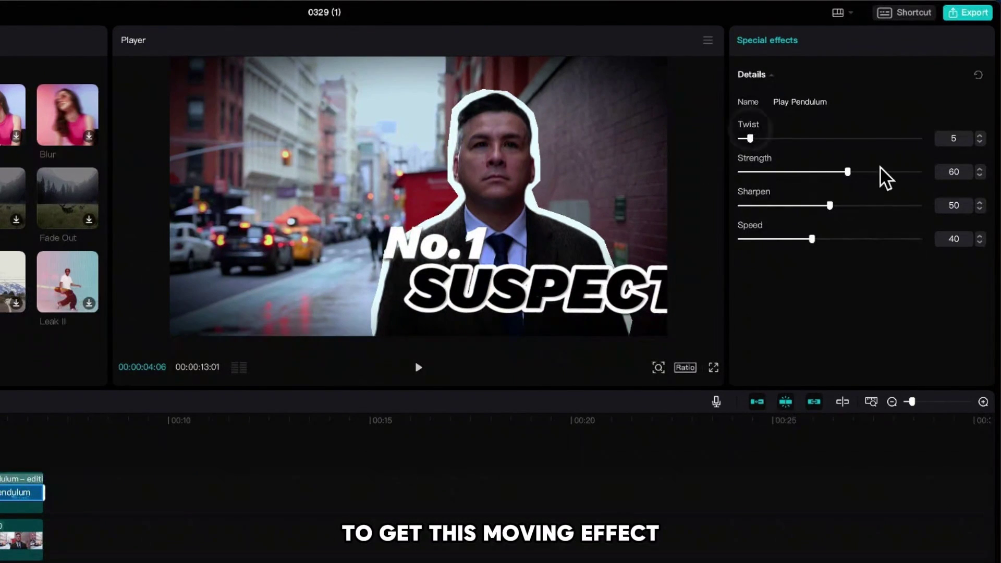
drag(847, 171, 768, 177)
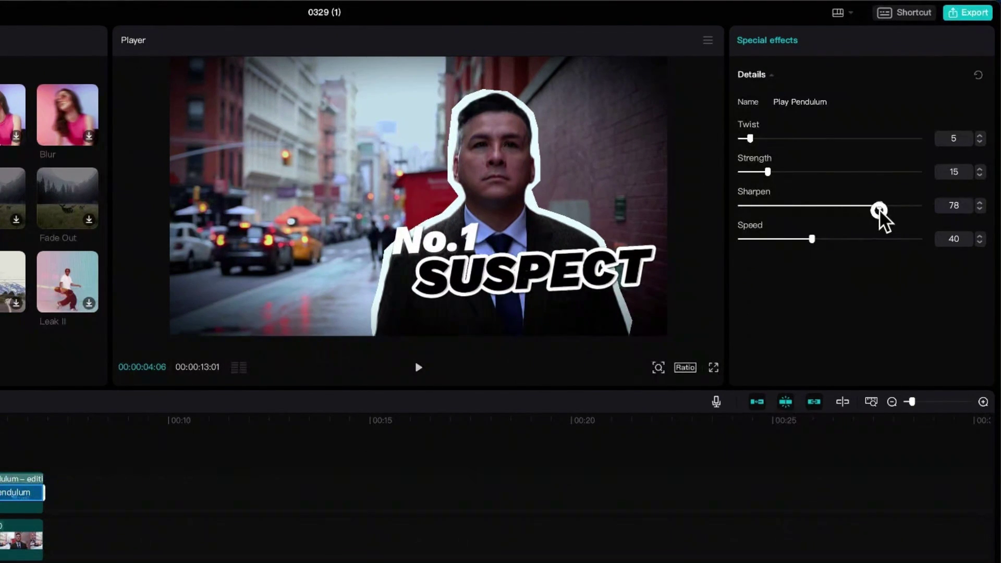
drag(812, 239, 796, 238)
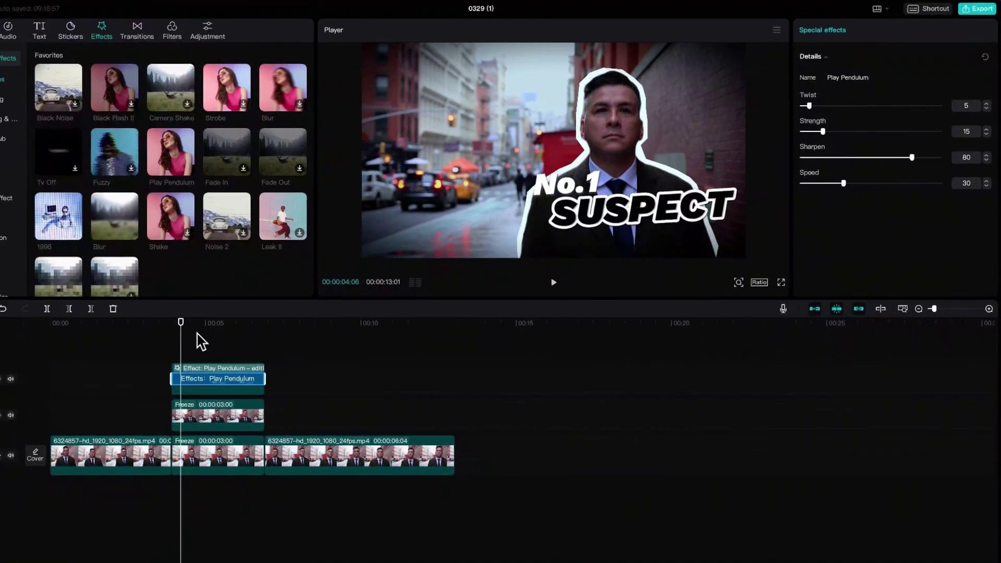
drag(214, 310, 246, 318)
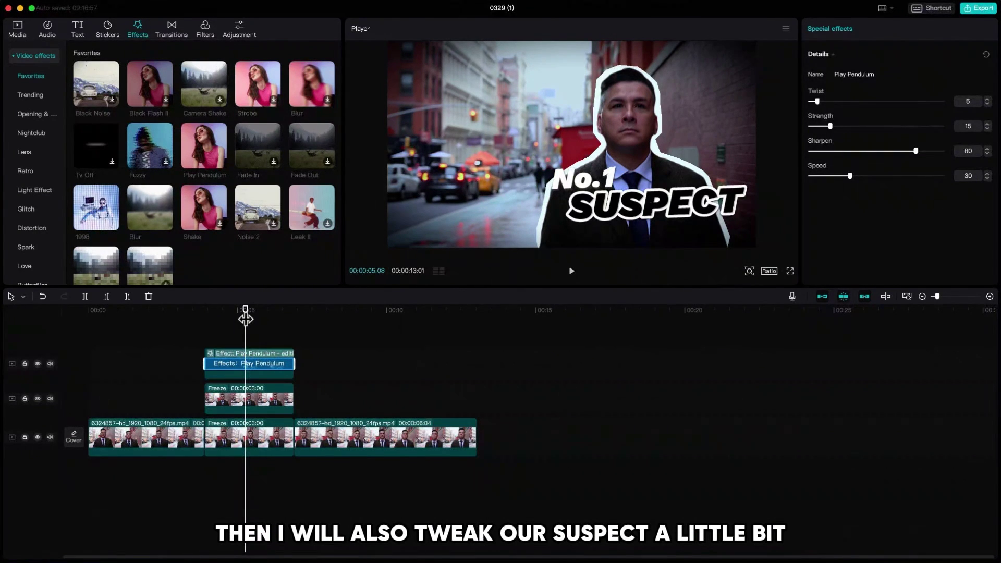
Step: Apply the 1998 effect to the cutout freeze clip with Filters 40 and Texture about 85
click(258, 396)
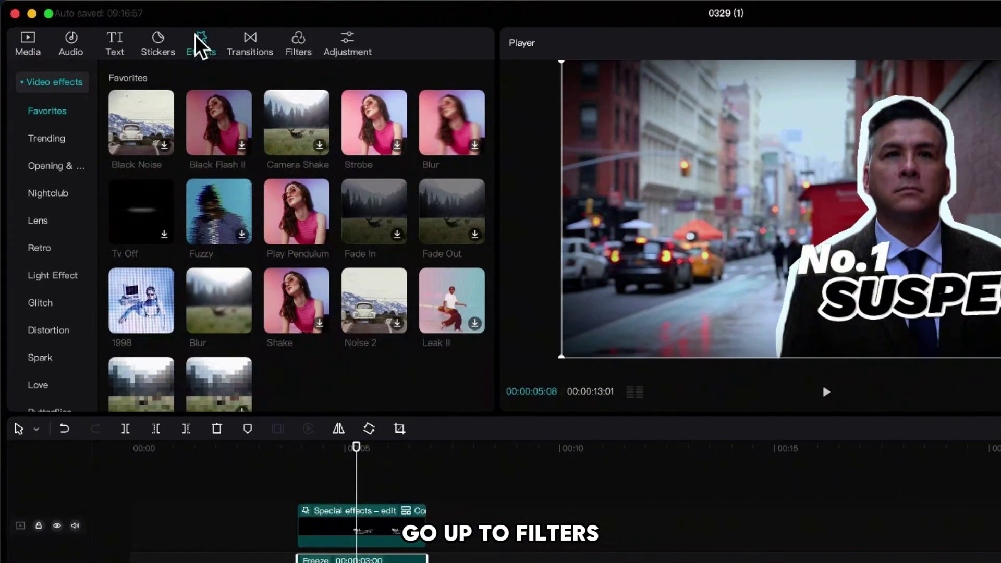
mouse_move(141, 298)
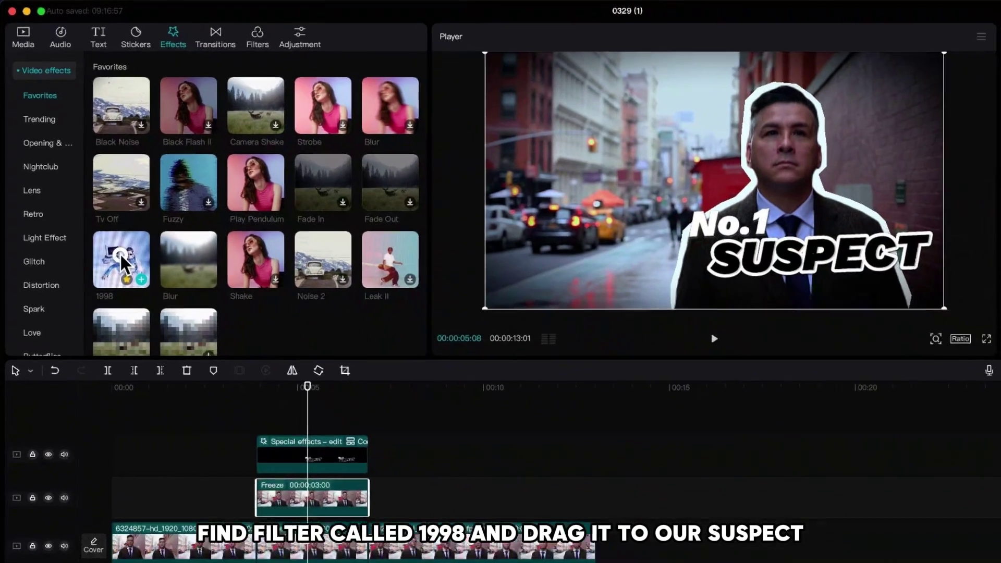
drag(140, 294, 318, 562)
drag(219, 395, 222, 399)
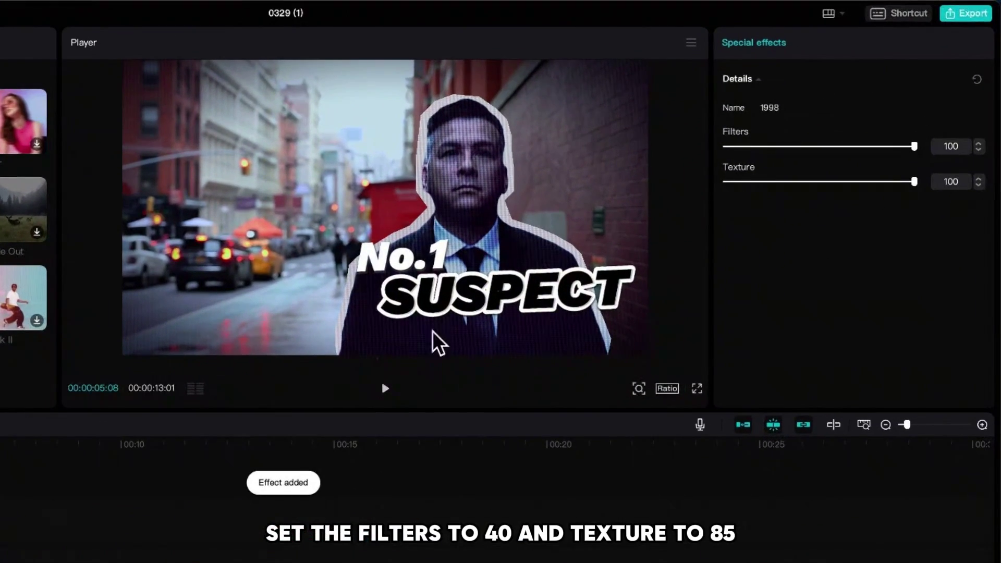
drag(913, 147, 797, 147)
drag(914, 182, 885, 182)
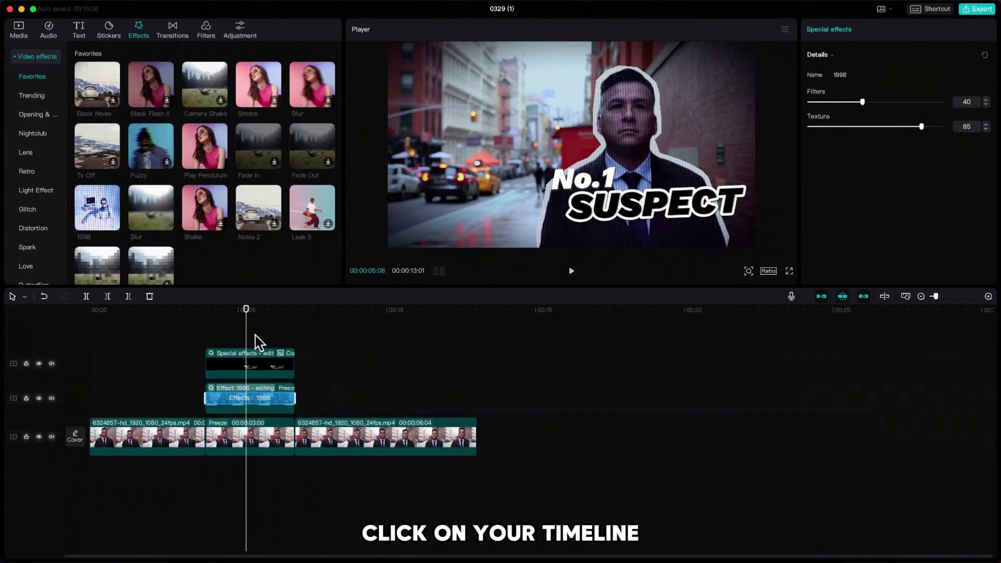
Step: Return the cutout freeze clip's Brightness from -15 to 0 in Adjustment
click(199, 360)
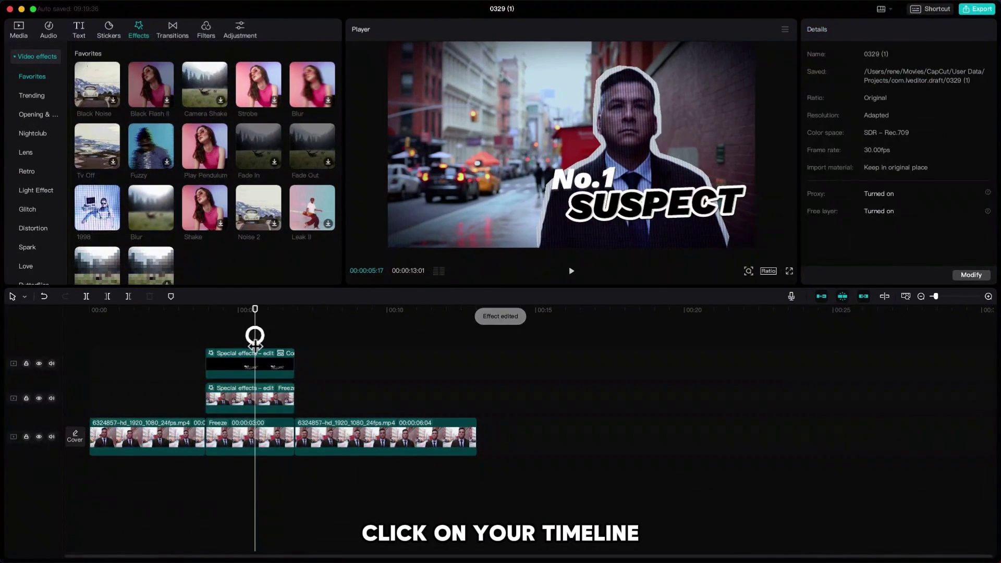
click(244, 401)
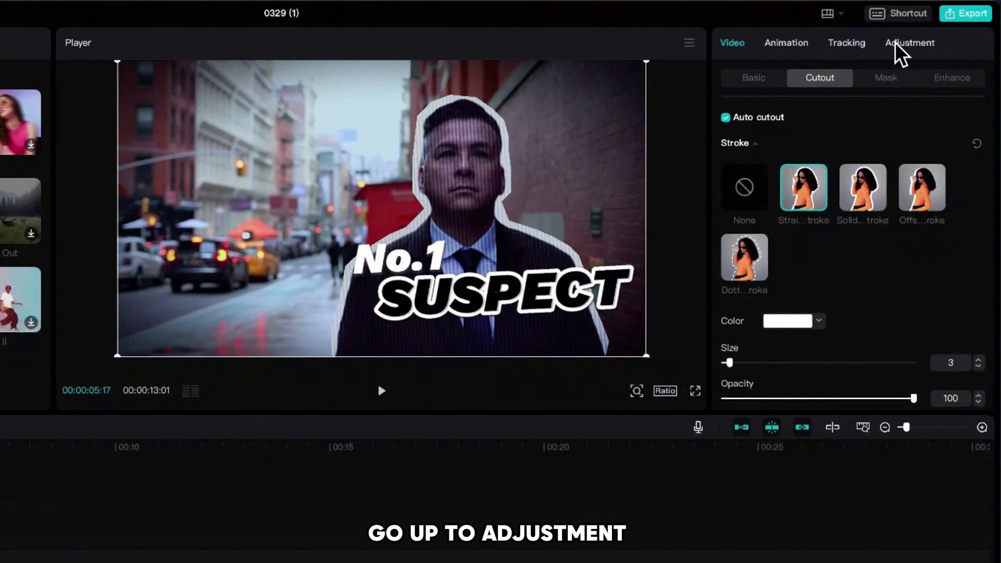
click(896, 44)
scroll(815, 286, down, 5)
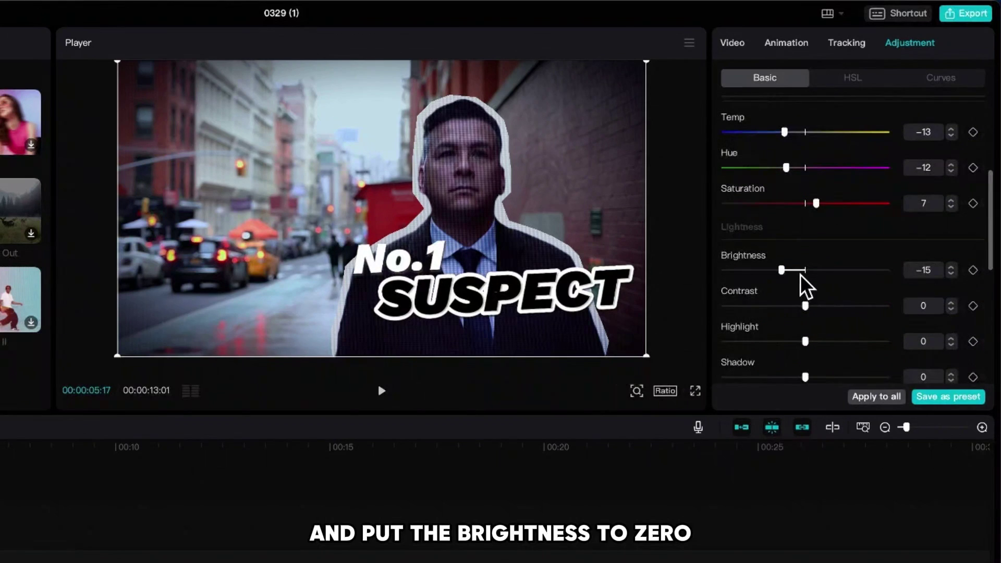
drag(783, 270, 801, 272)
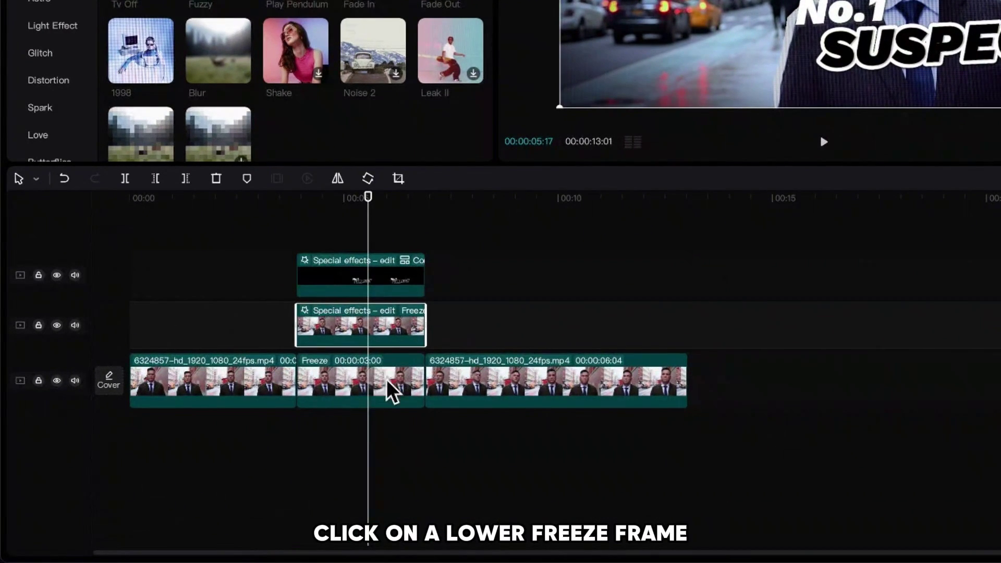
Step: Pull the lower main-track freeze clip's Brightness down to -50
click(390, 388)
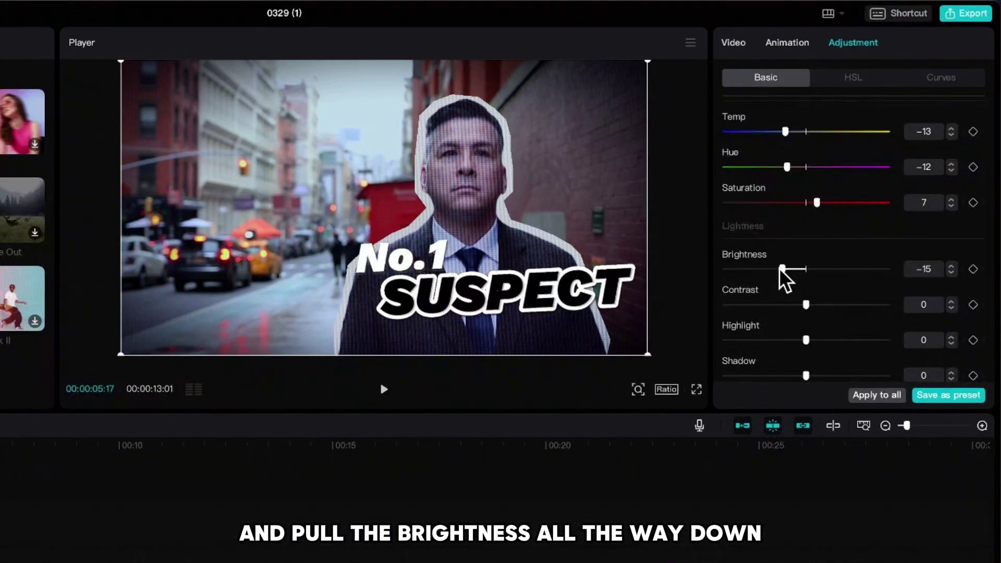
drag(780, 269, 717, 281)
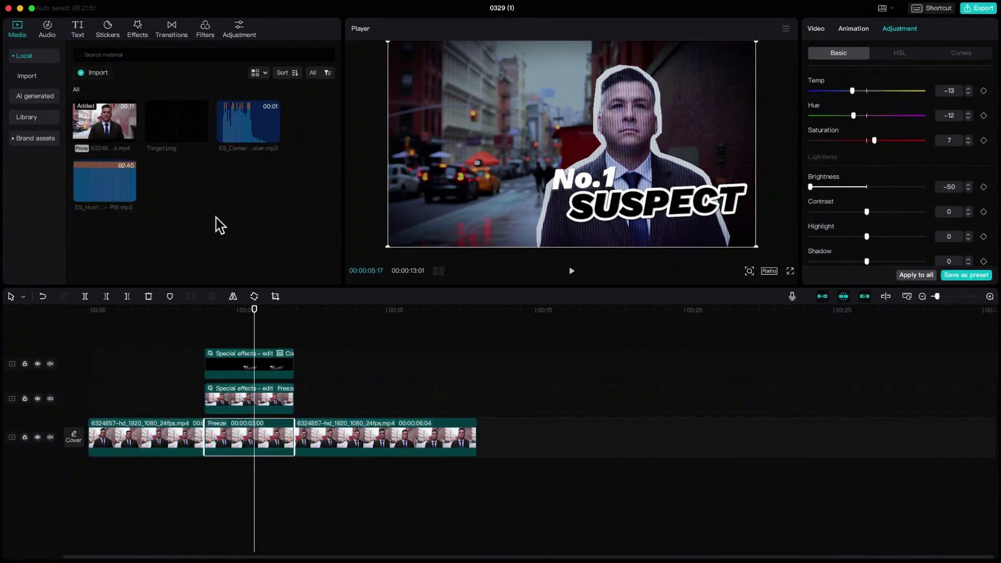
Step: Put Target.png on a new track and center it, slightly enlarged, behind the suspect's head
drag(165, 121, 212, 348)
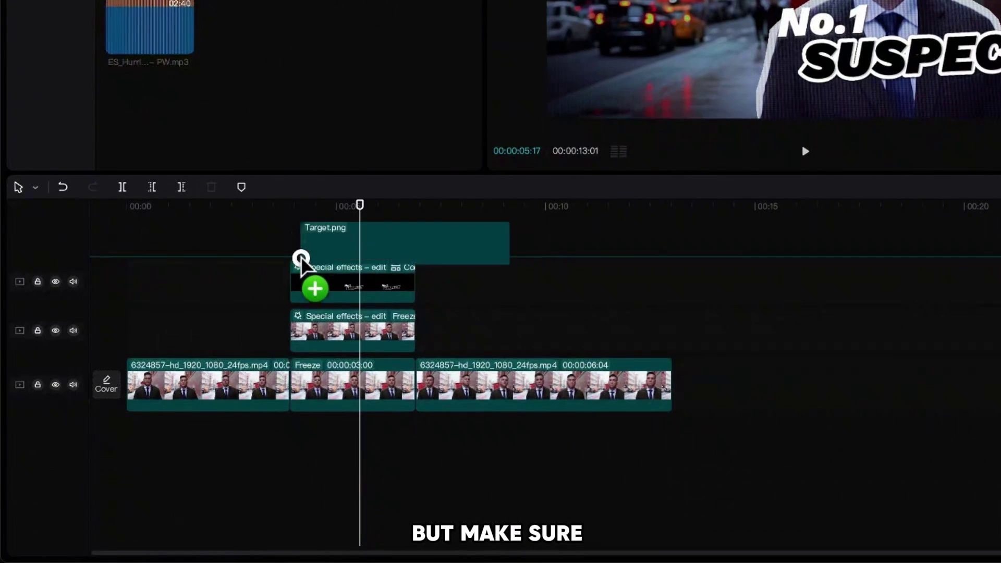
drag(301, 261, 297, 357)
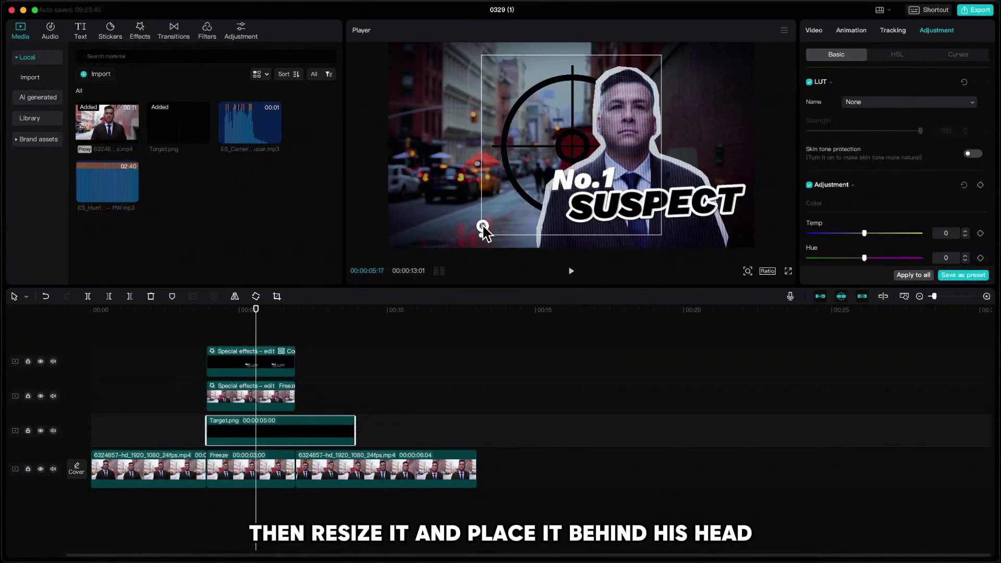
drag(555, 152, 562, 101)
drag(491, 190, 485, 194)
drag(572, 116, 573, 128)
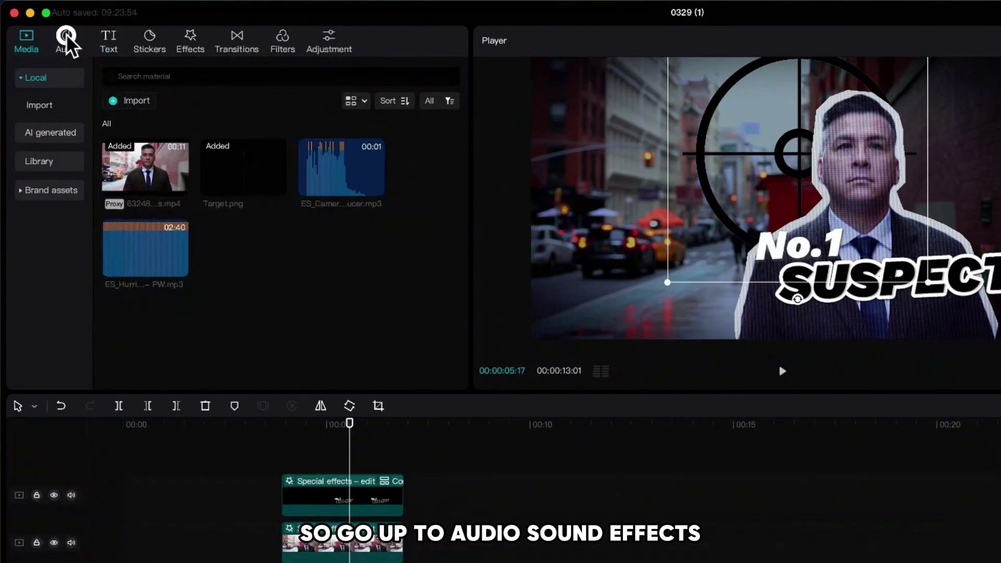
Step: Search the Audio sound effects for 'camera shut'
click(50, 34)
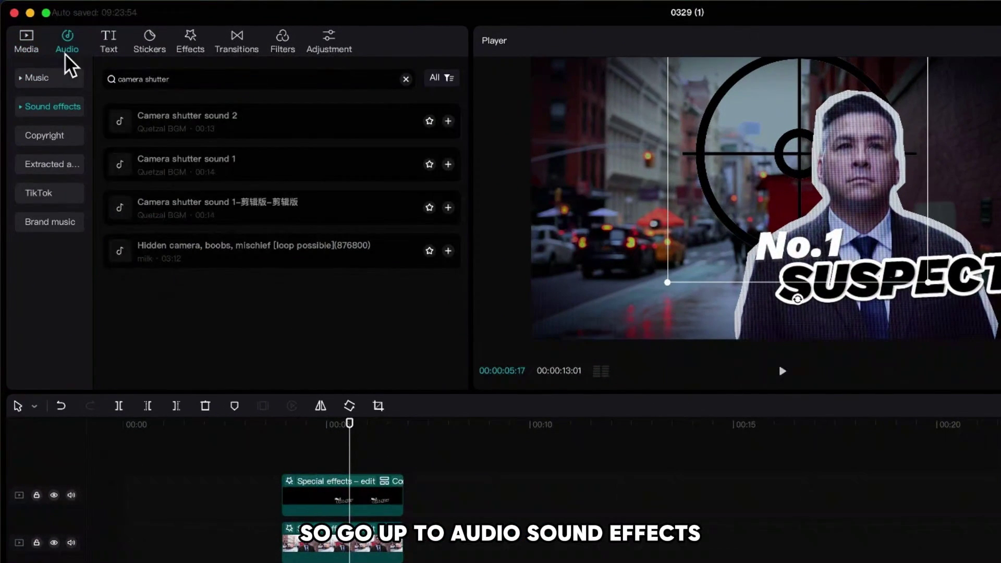
click(52, 107)
click(161, 79)
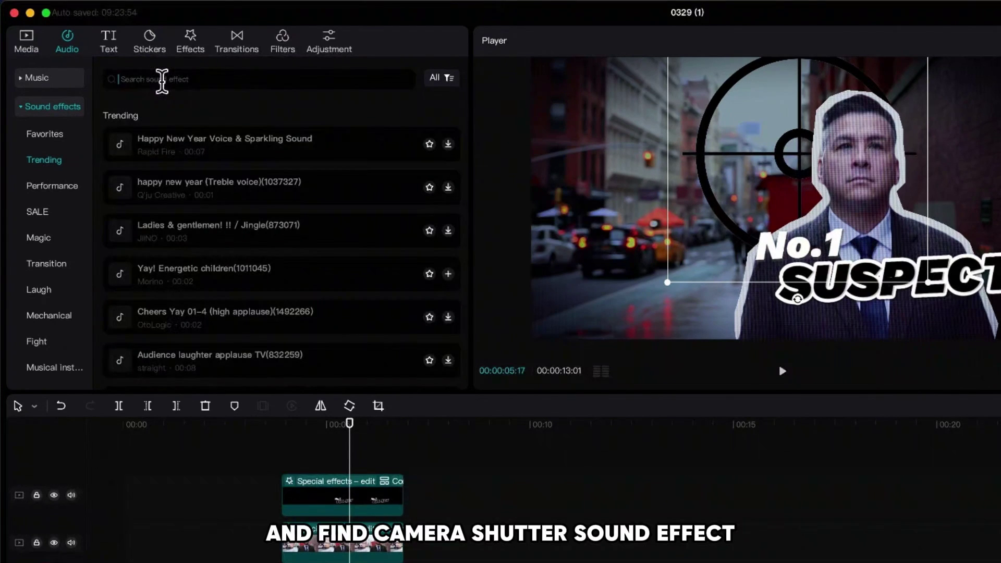
text(camera shutter)
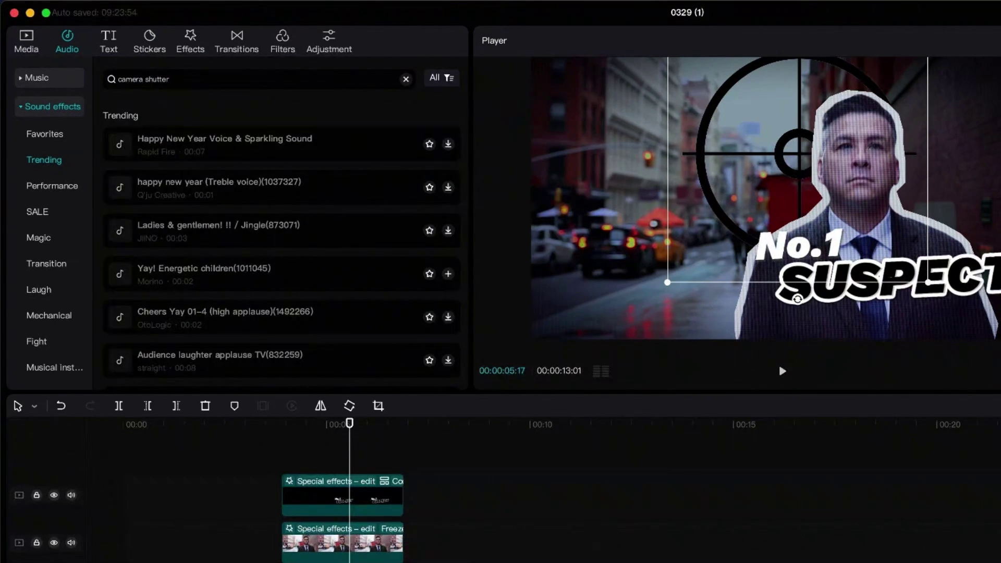
key(Return)
Step: Add the camera shutter sound at the freeze-frame start and ES_Hurricane - PW.mp3 music from 00:00
click(27, 38)
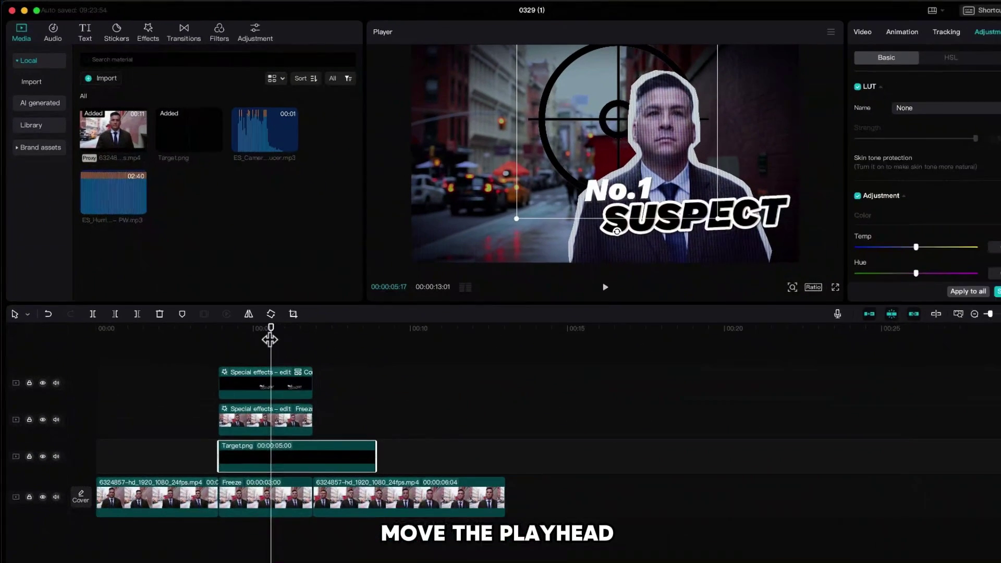
drag(315, 396, 258, 404)
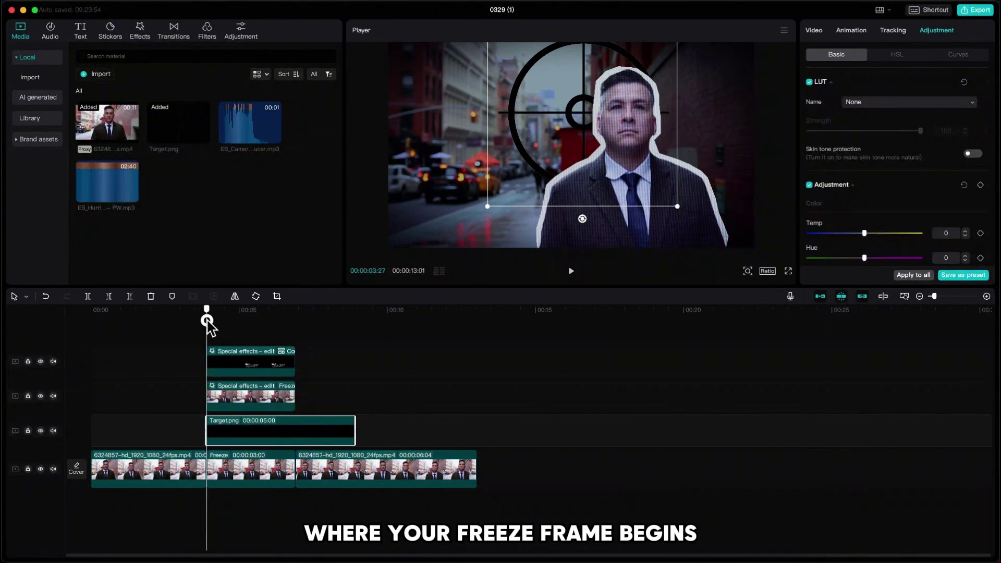
click(274, 137)
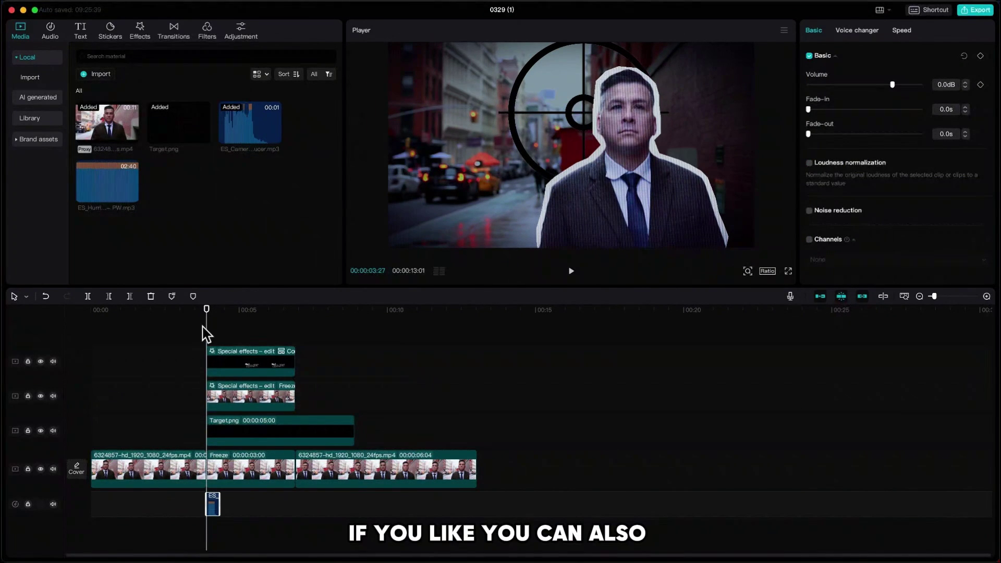
drag(206, 316, 74, 340)
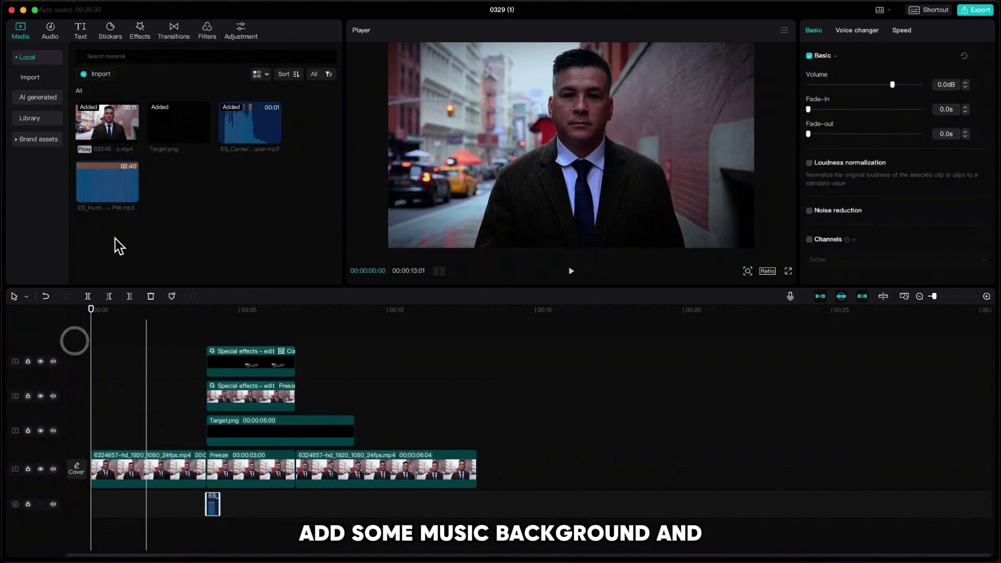
click(131, 195)
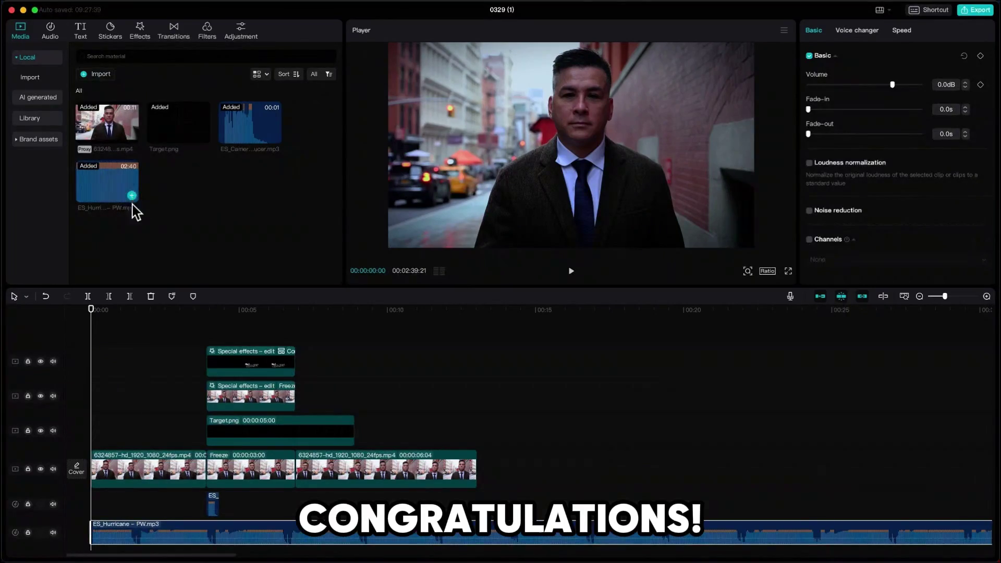